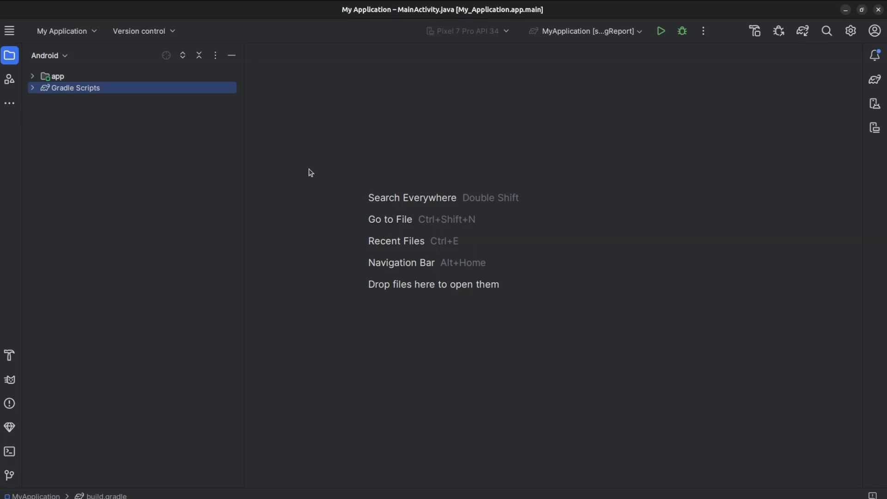
# - Start a new phone and tablet project from the No Activity template and proceed to its configuration
pyautogui.click(9, 32)
pyautogui.moveTo(37, 56)
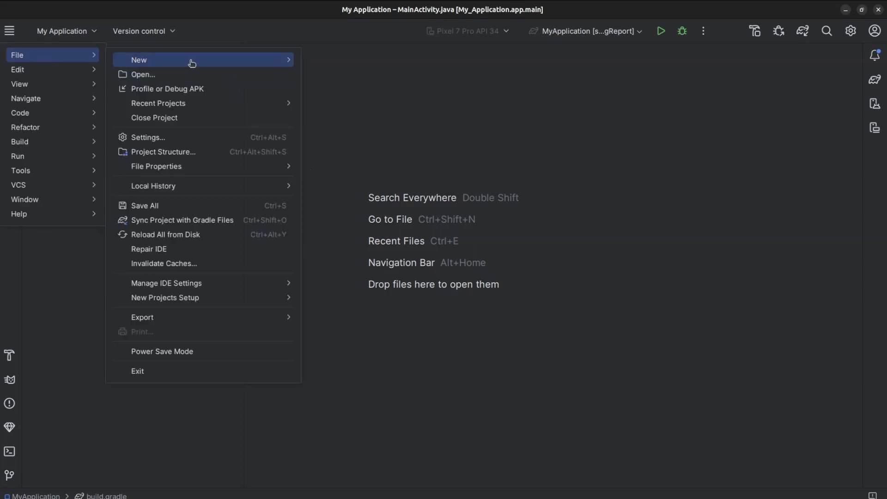
pyautogui.moveTo(190, 62)
pyautogui.click(342, 66)
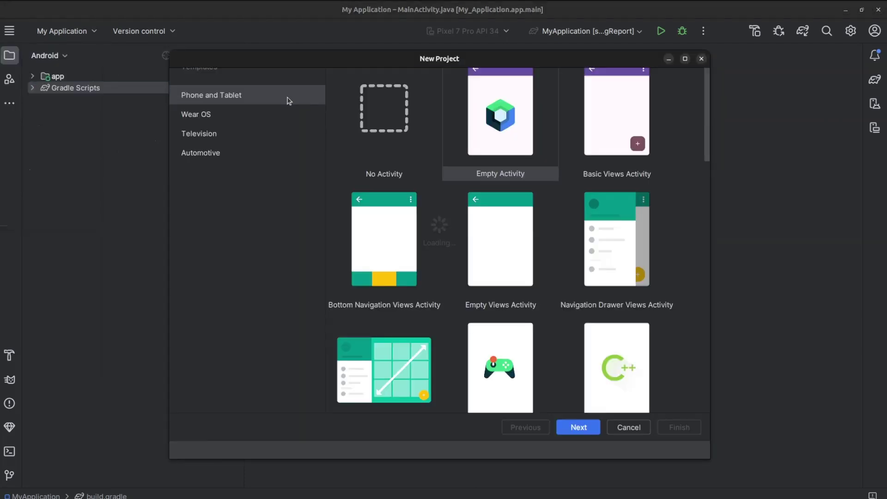
pyautogui.click(383, 156)
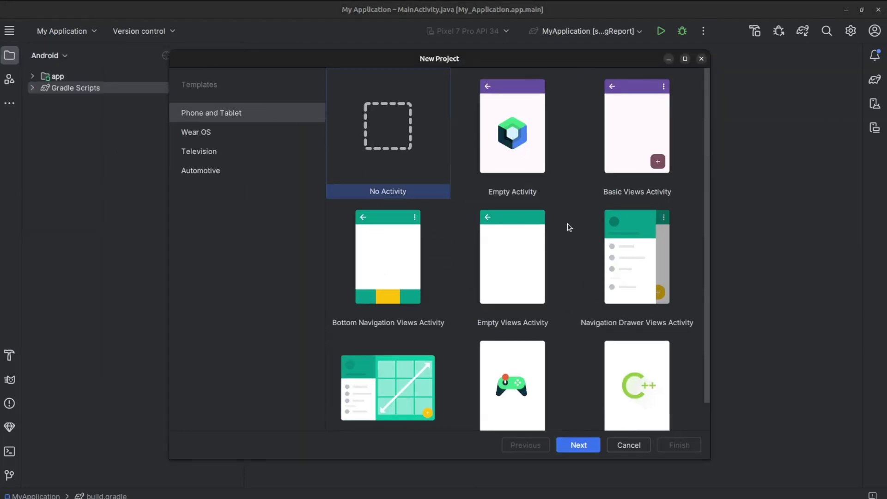
pyautogui.click(579, 445)
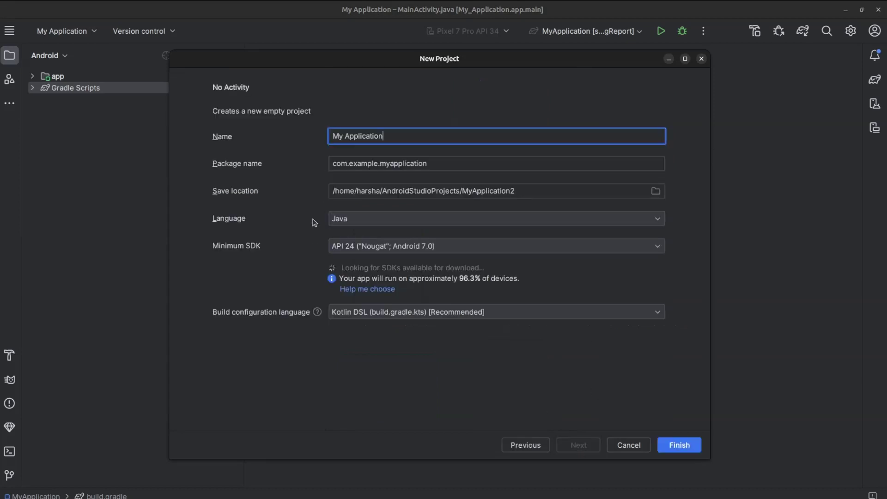
# - Choose Java as the project language and Groovy DSL (build.gradle) as the build configuration language
pyautogui.click(374, 221)
pyautogui.click(373, 221)
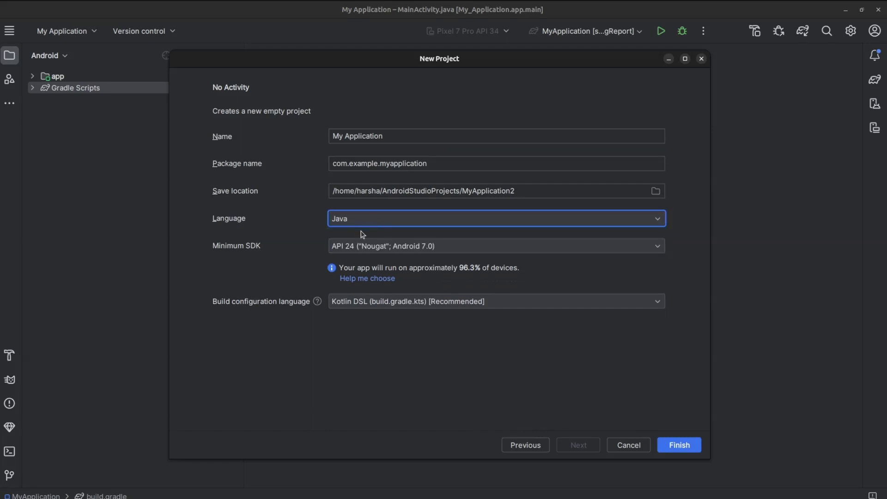
pyautogui.click(420, 305)
pyautogui.click(383, 342)
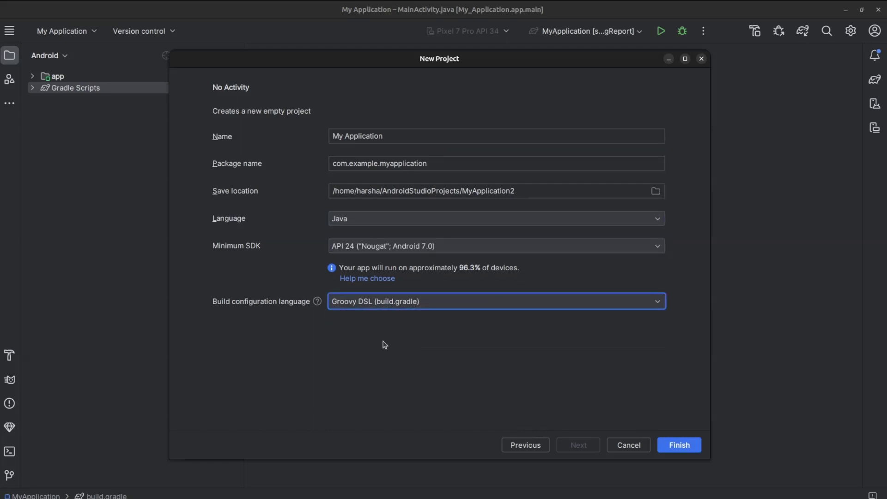
pyautogui.click(405, 307)
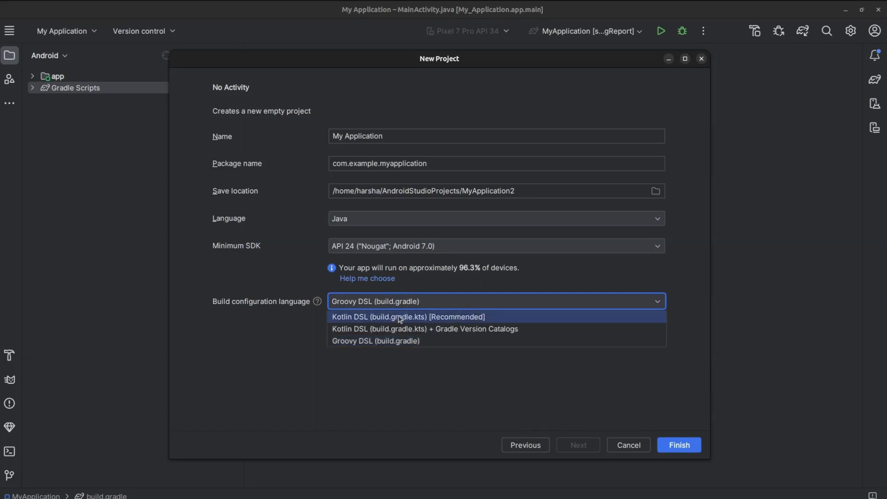
pyautogui.click(403, 343)
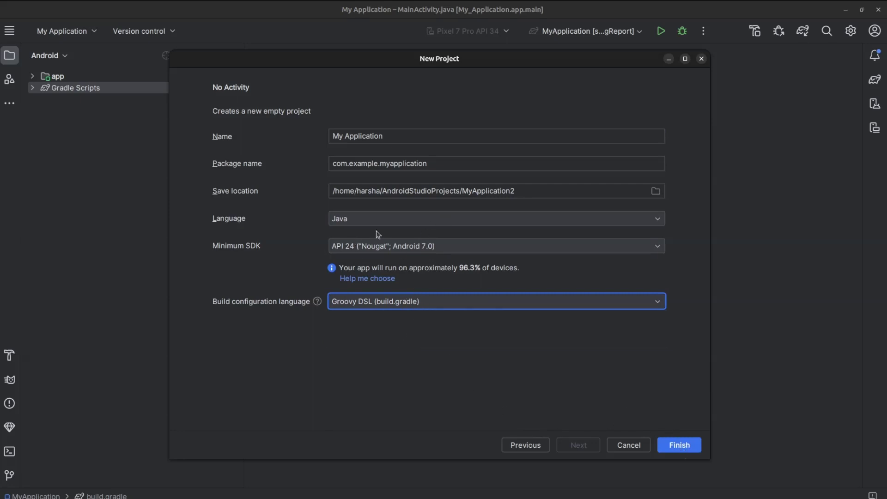
# - Name the project FirebaseDemo and create it
pyautogui.click(438, 164)
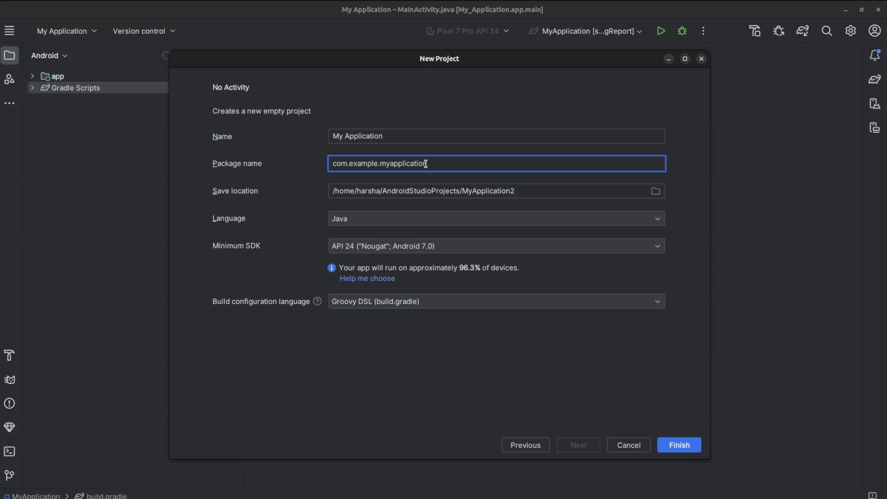
pyautogui.click(389, 139)
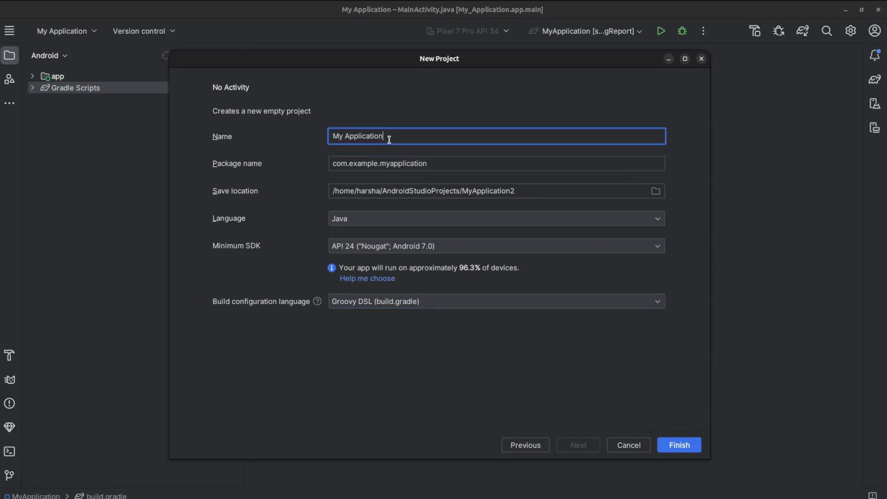
pyautogui.press('BackSpace')
pyautogui.press('BackSpace')
pyautogui.press('BackSpace')
pyautogui.press('BackSpace')
pyautogui.press('BackSpace')
pyautogui.press('BackSpace')
pyautogui.press('BackSpace')
pyautogui.press('BackSpace')
pyautogui.press('BackSpace')
pyautogui.press('BackSpace')
pyautogui.press('BackSpace')
pyautogui.press('BackSpace')
pyautogui.press('BackSpace')
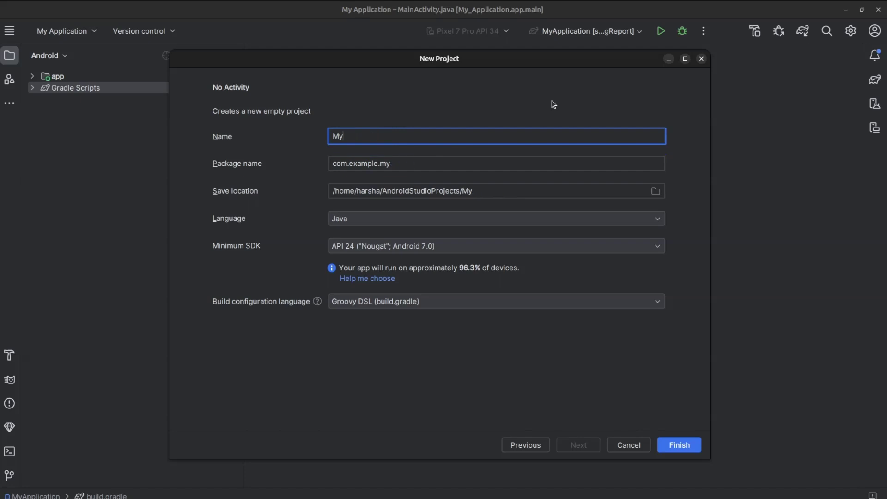
pyautogui.write('FirebaseDemo')
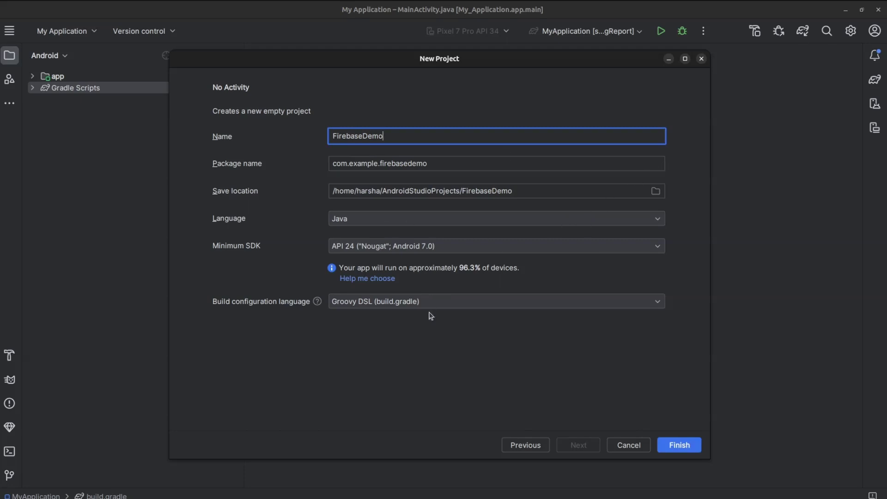
pyautogui.click(684, 447)
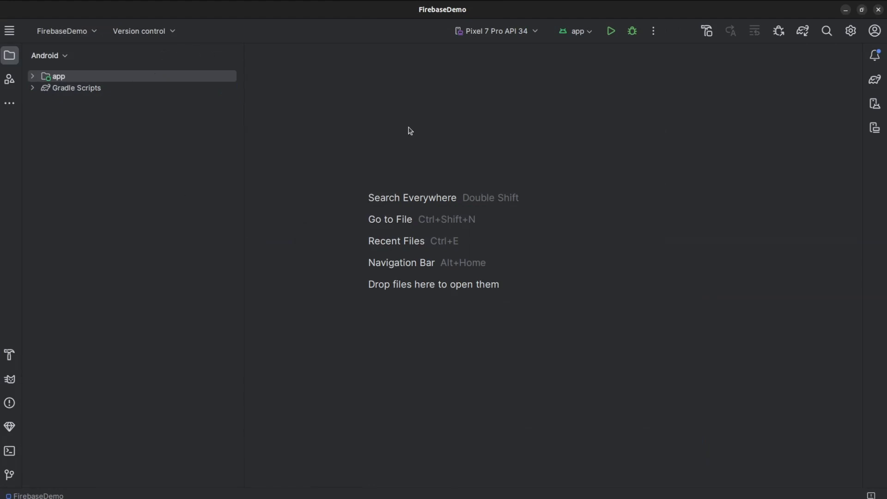
# - Expand the app module and look through its java folder and the Gradle Scripts
pyautogui.click(33, 77)
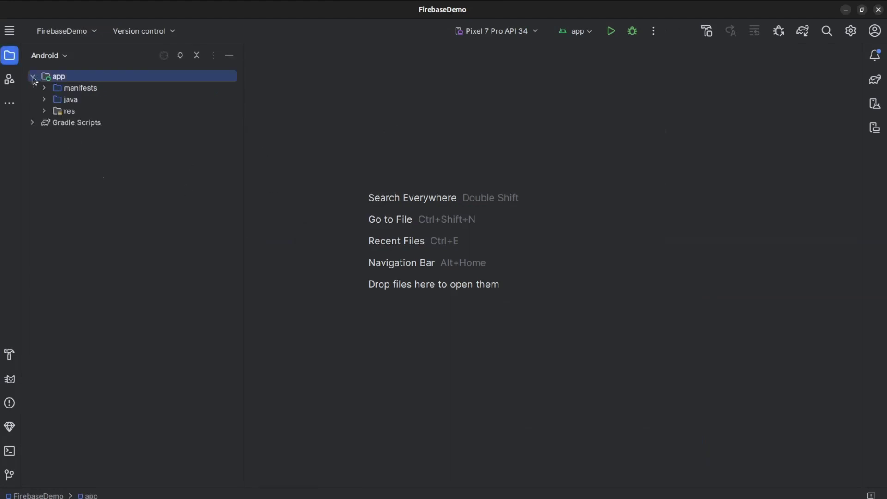
pyautogui.click(45, 100)
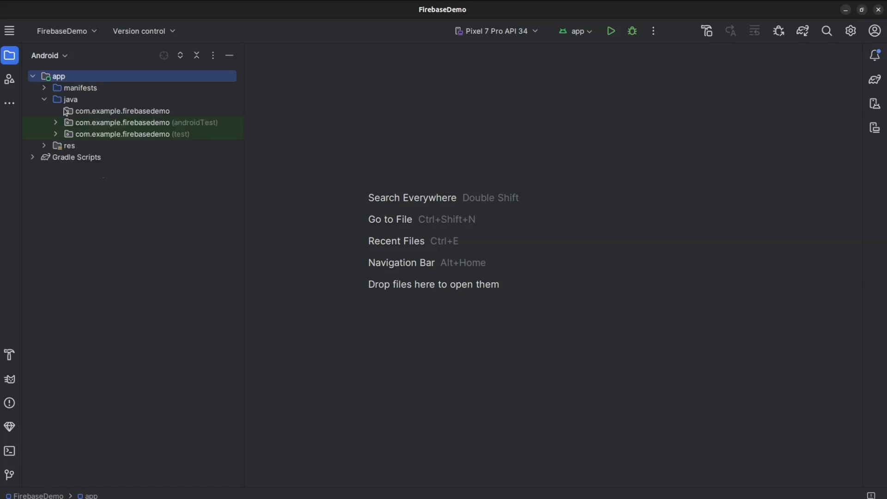
pyautogui.click(45, 100)
pyautogui.click(33, 123)
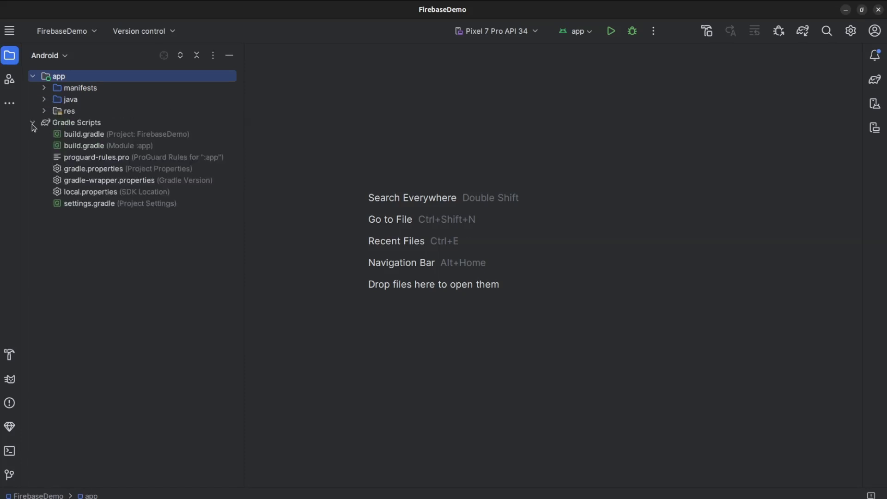
pyautogui.click(33, 123)
# - Add an Empty Views Activity named MainActivity to the main com.example.firebasedemo package, set as the launcher activity with layout activity_main
pyautogui.click(46, 100)
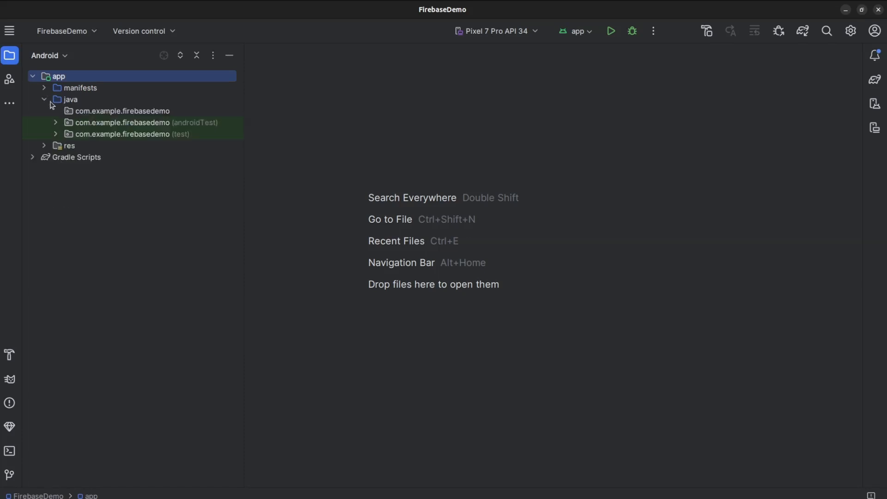
pyautogui.click(85, 111)
pyautogui.rightClick(86, 111)
pyautogui.moveTo(109, 97)
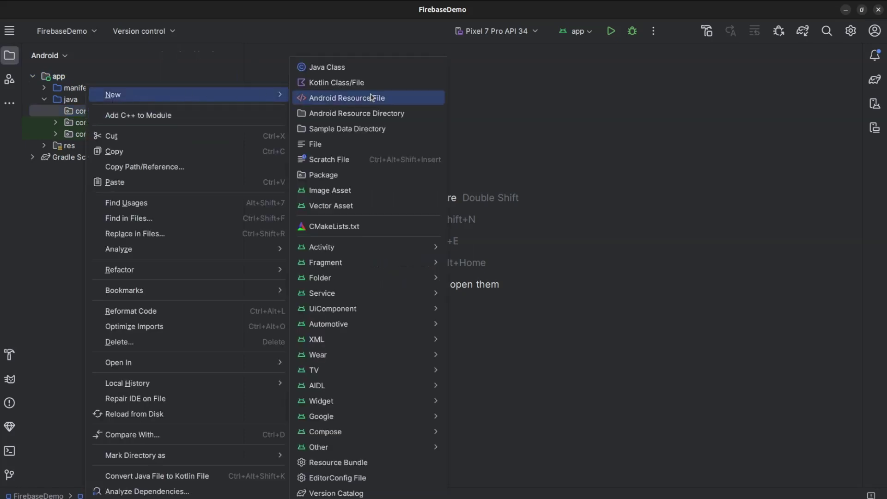
pyautogui.moveTo(369, 248)
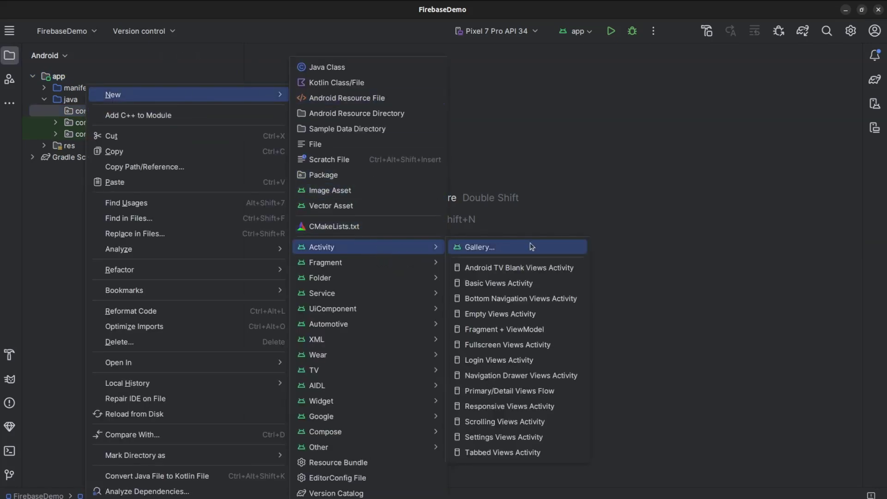
pyautogui.click(517, 316)
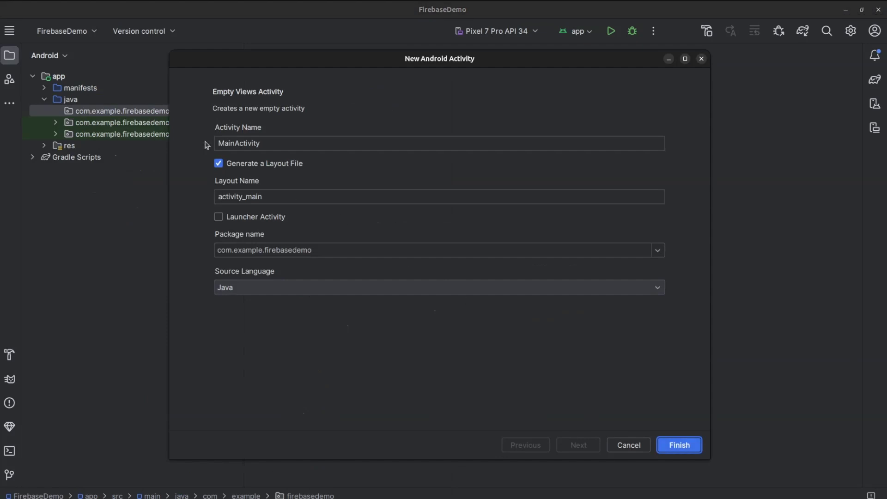
pyautogui.click(219, 218)
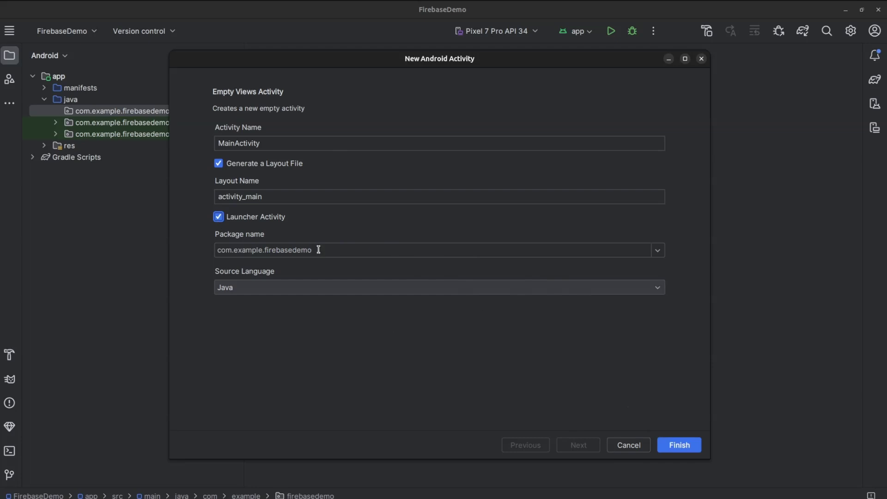
pyautogui.click(678, 448)
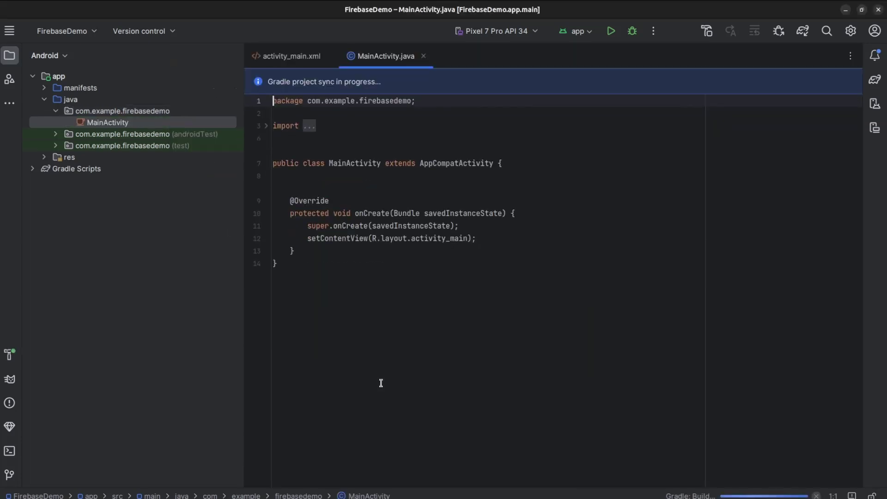
# - Switch to Firefox, search for "firebase console", open the Firebase Console site, and close the search results
pyautogui.click(1, 117)
pyautogui.click(196, 32)
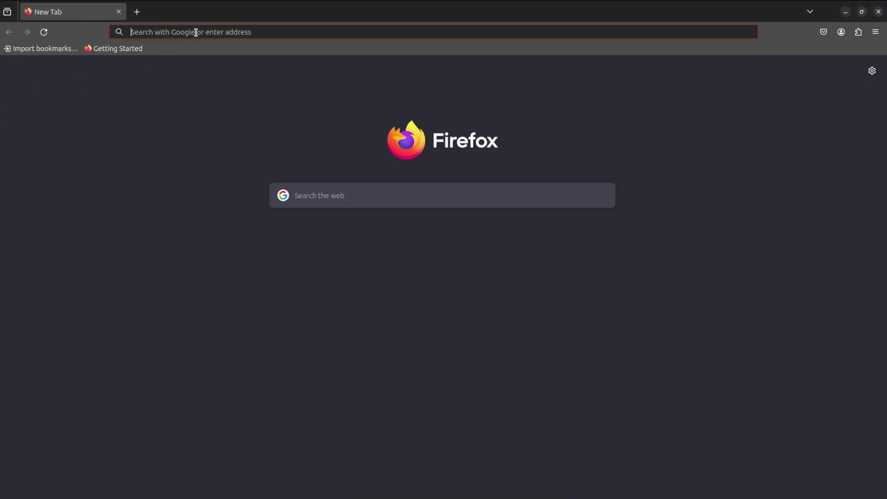
pyautogui.write('fireba')
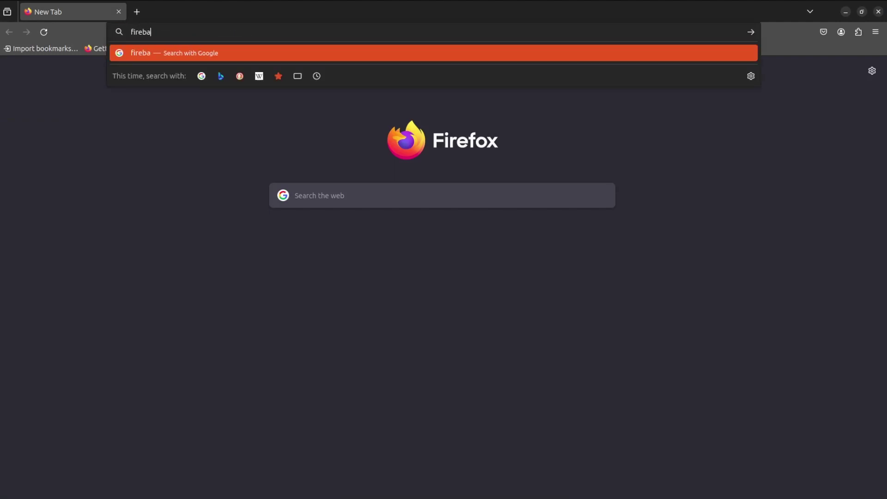
pyautogui.write('se console')
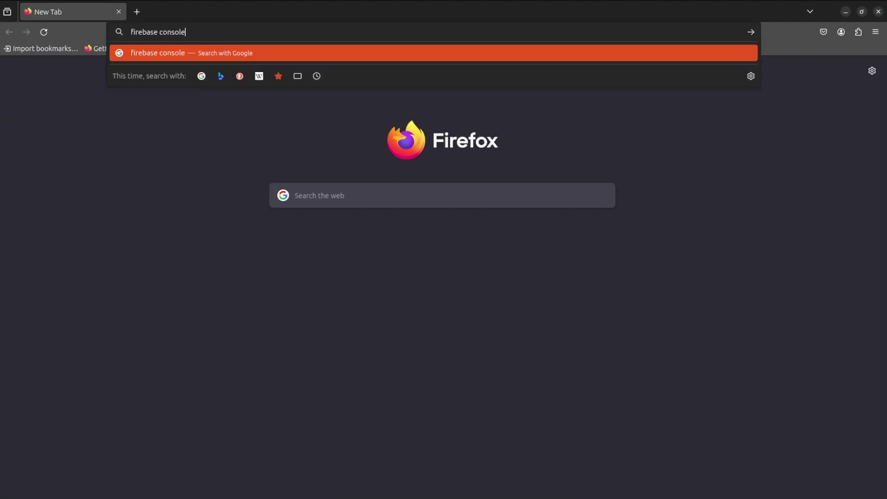
pyautogui.press('Return')
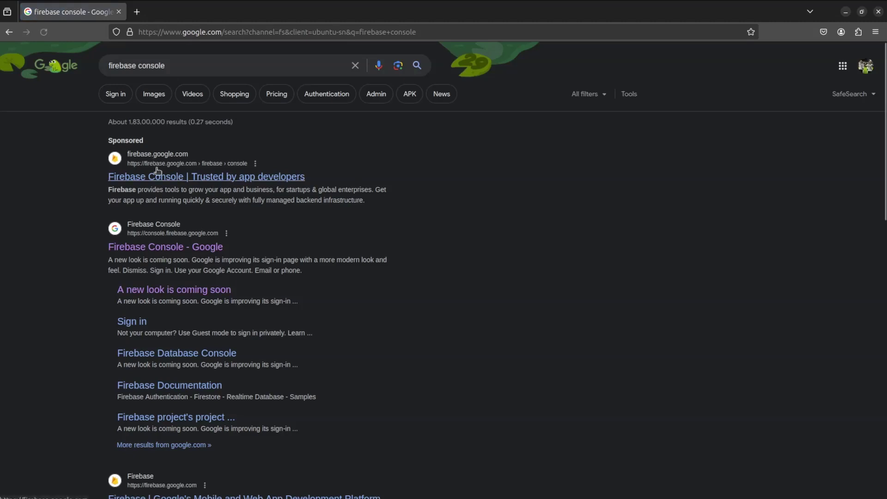
pyautogui.click(177, 240)
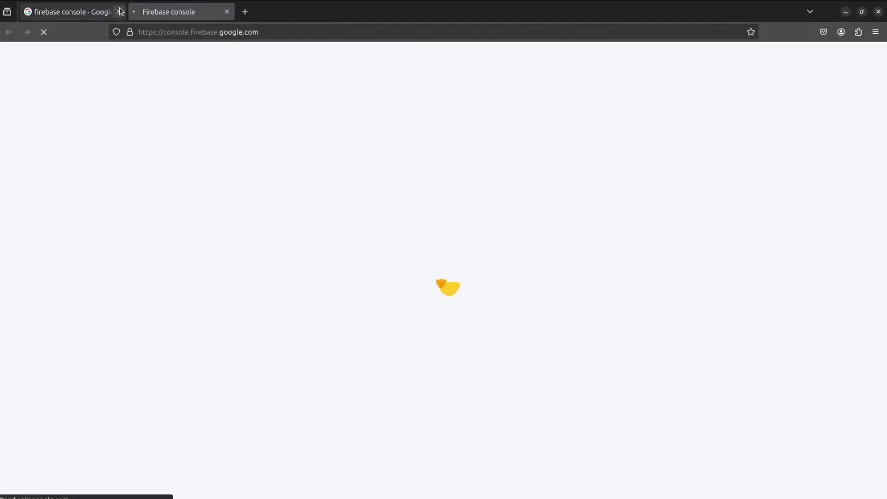
pyautogui.click(119, 12)
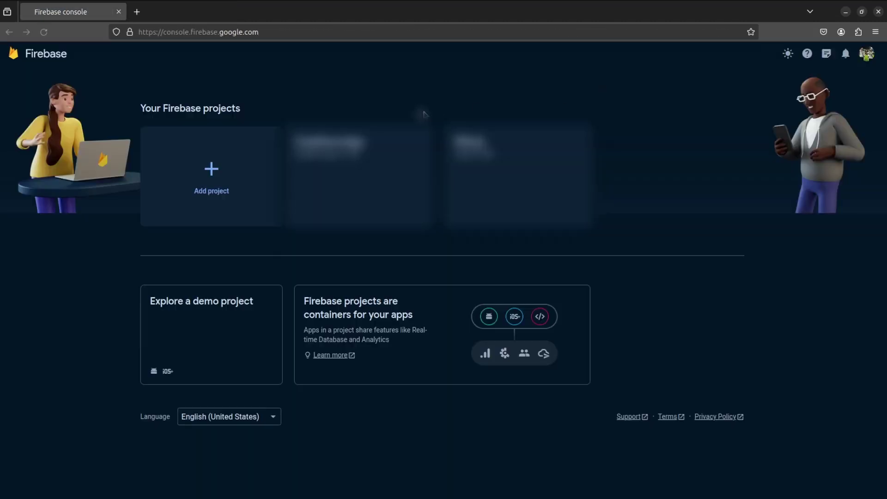
# - Add a Firebase project named FirebaseDemo and continue to the Google Analytics stage
pyautogui.click(211, 180)
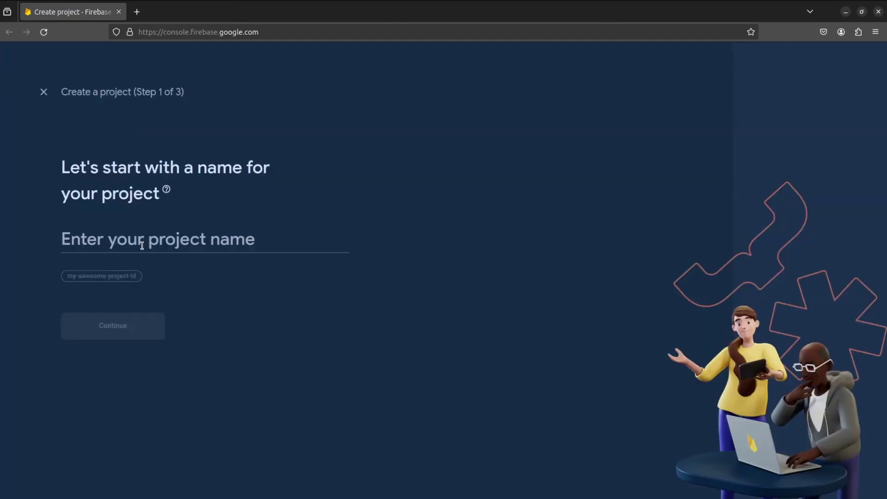
pyautogui.click(212, 242)
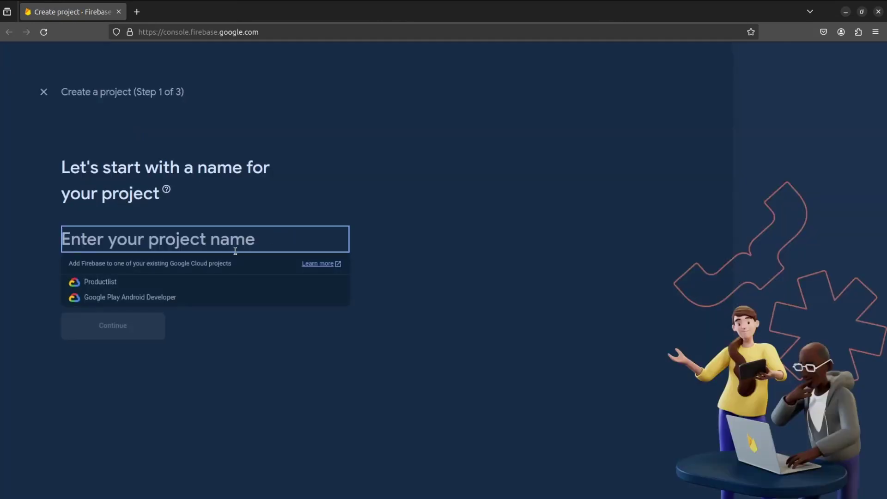
pyautogui.click(417, 192)
pyautogui.click(220, 229)
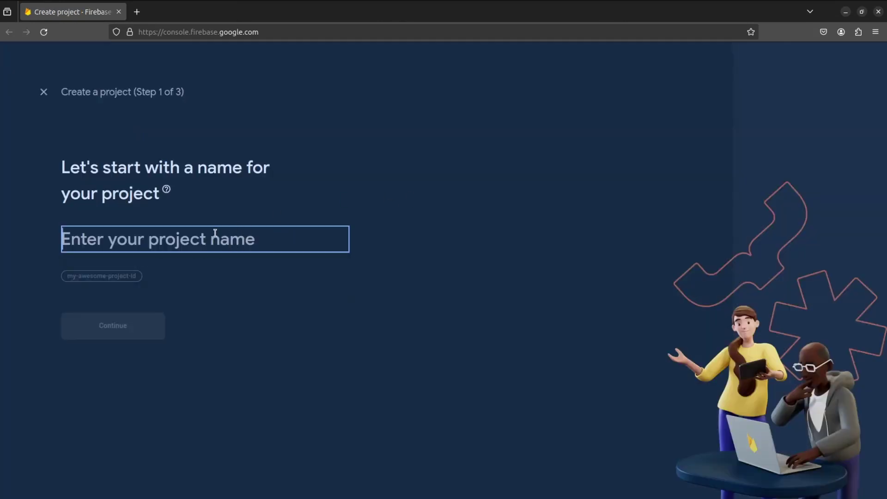
pyautogui.write('F')
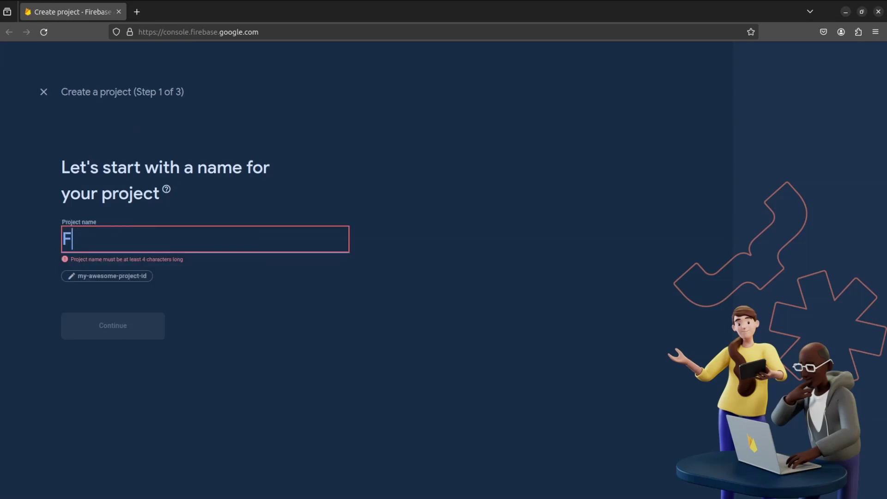
pyautogui.write('irebase')
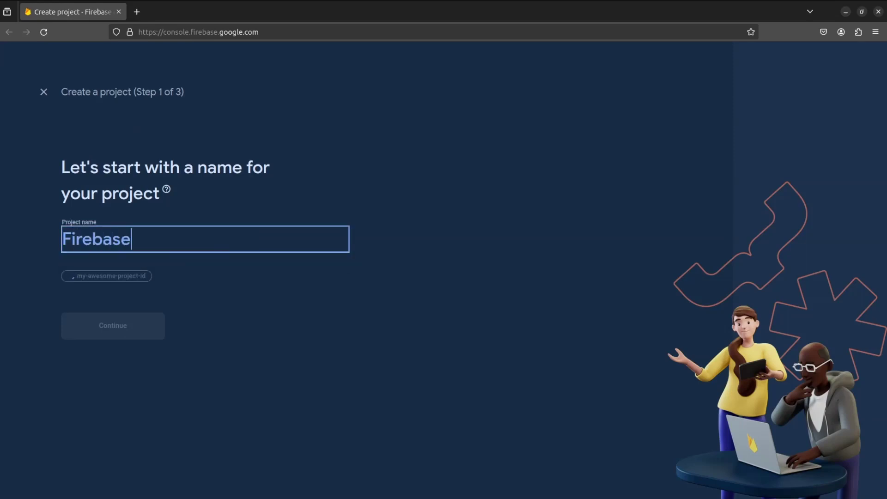
pyautogui.write('Demo')
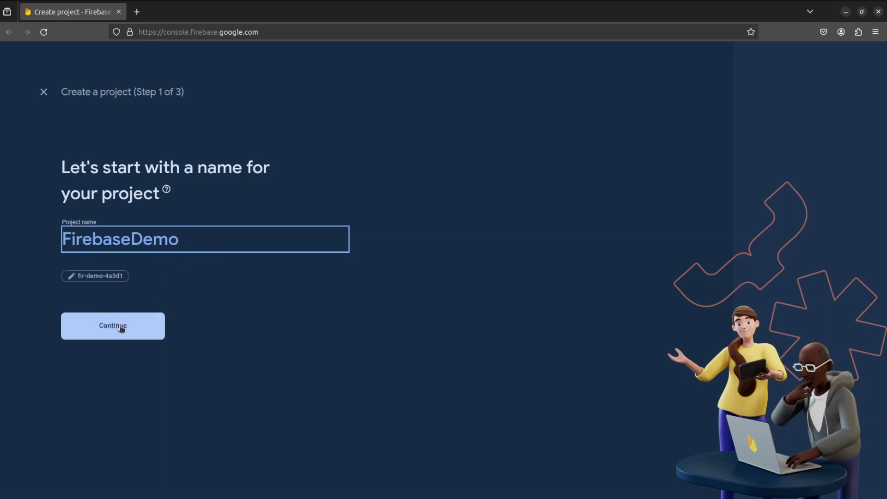
pyautogui.click(122, 328)
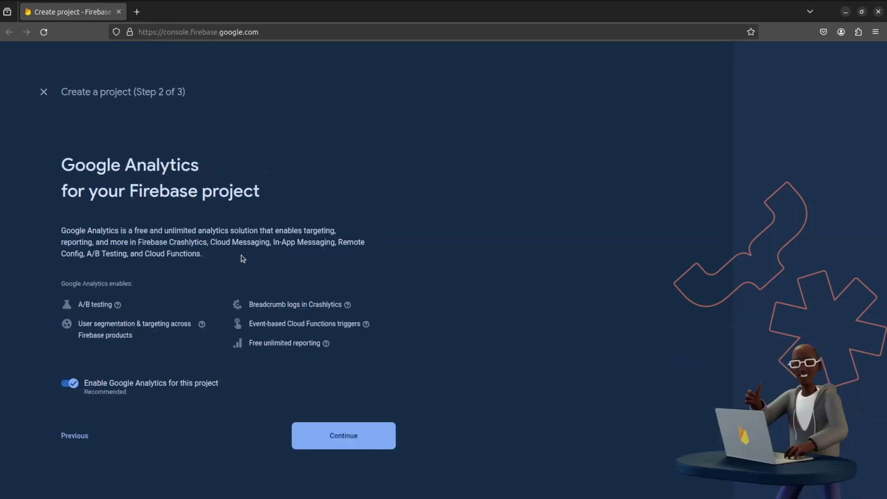
# - Keep Google Analytics enabled for the project, select Default Account for Firebase as its Analytics account, and create the project
pyautogui.click(97, 383)
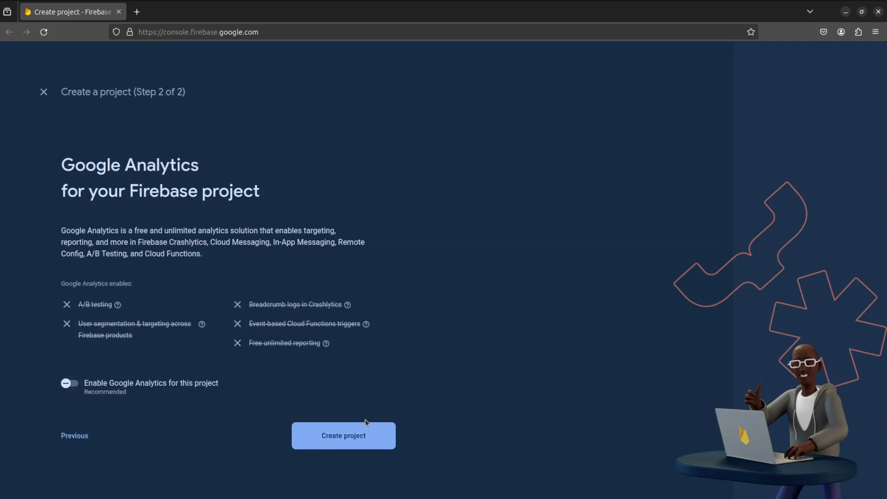
pyautogui.click(70, 384)
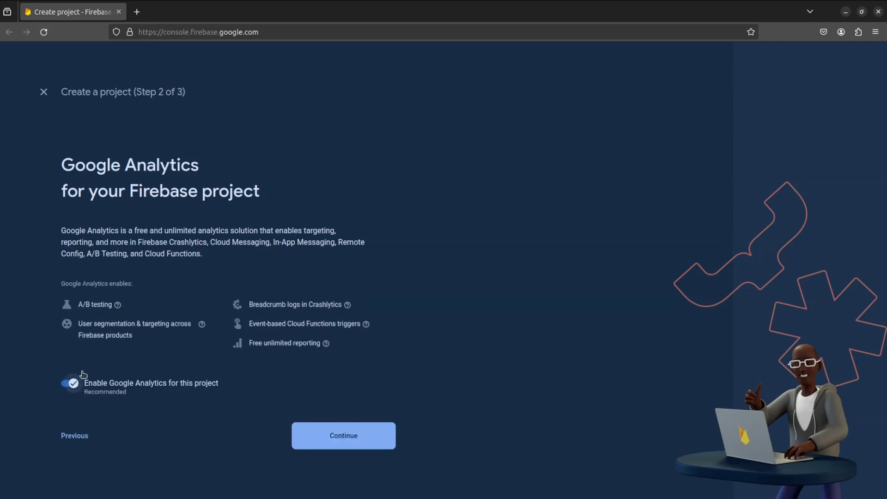
pyautogui.click(350, 439)
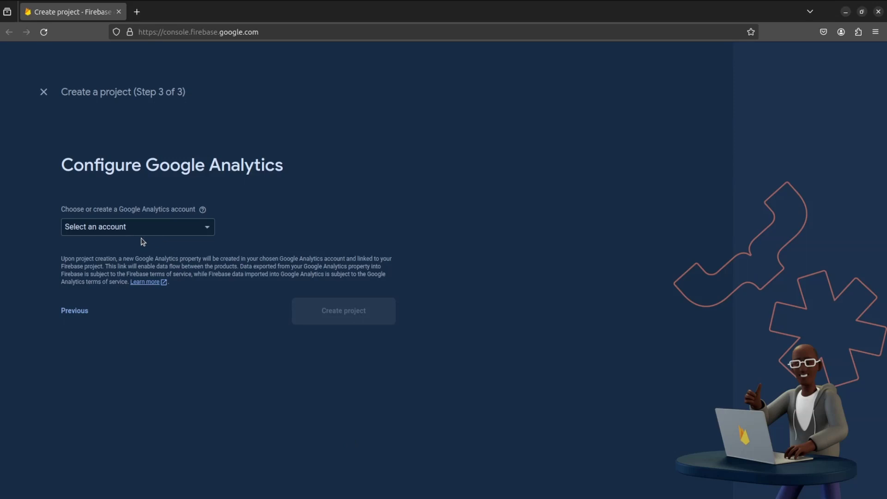
pyautogui.click(143, 233)
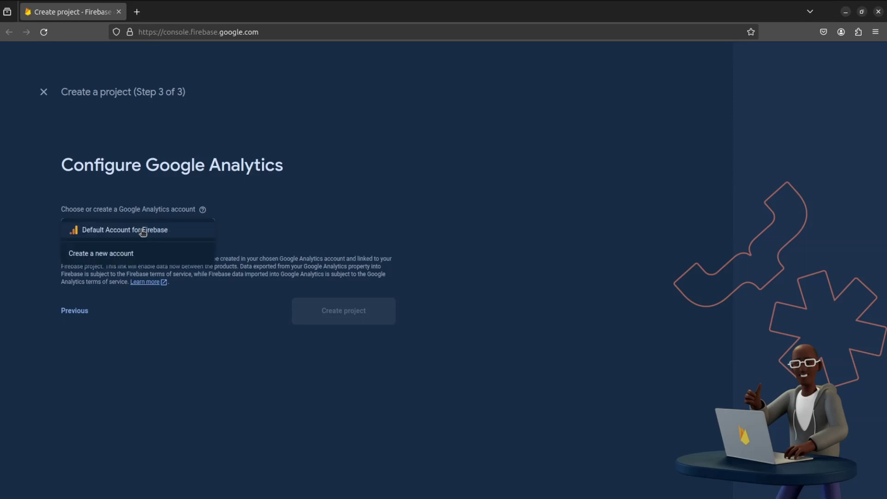
pyautogui.click(188, 231)
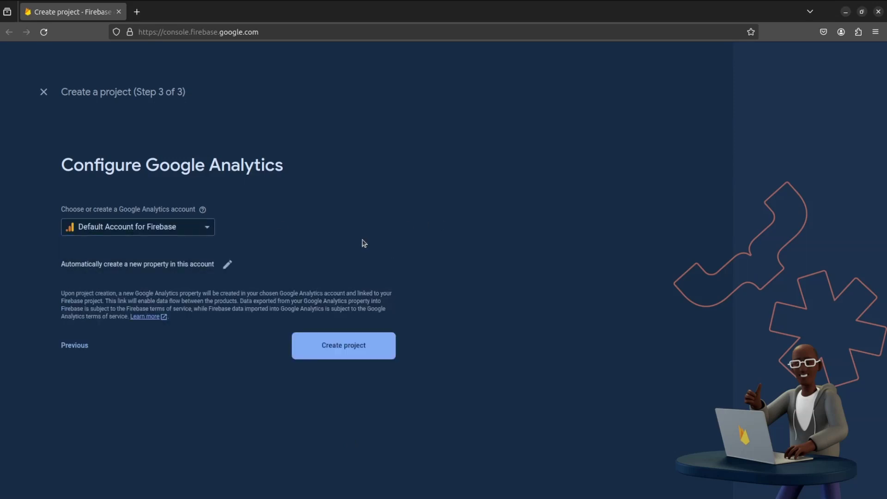
pyautogui.click(334, 349)
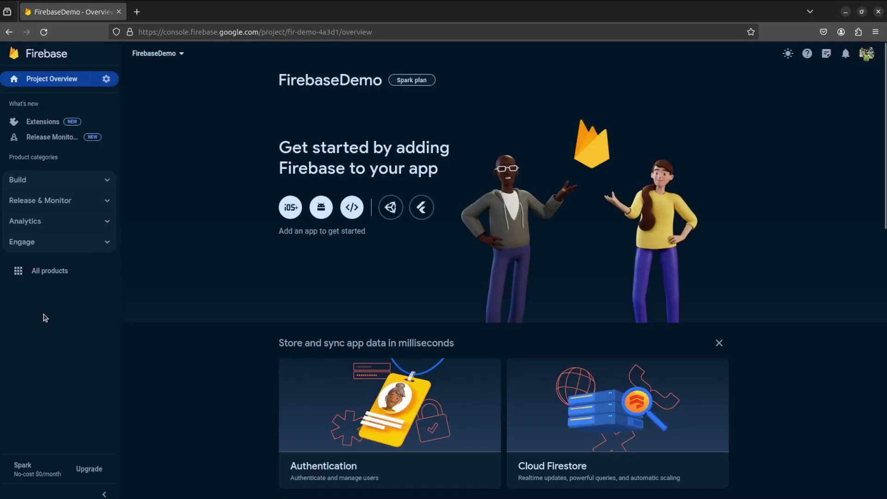
# - Open the FirebaseDemo project settings and start adding an Android app to the project
pyautogui.click(105, 79)
pyautogui.click(171, 87)
pyautogui.scroll(-3, 254, 252)
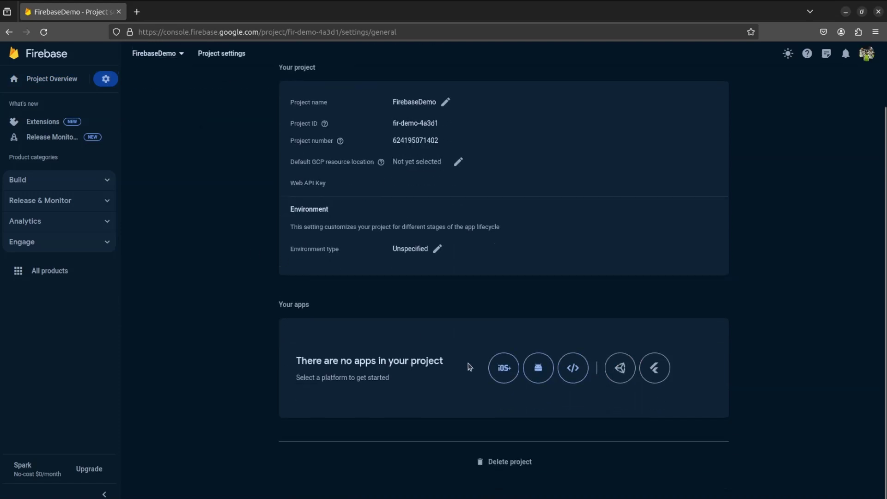
pyautogui.click(539, 368)
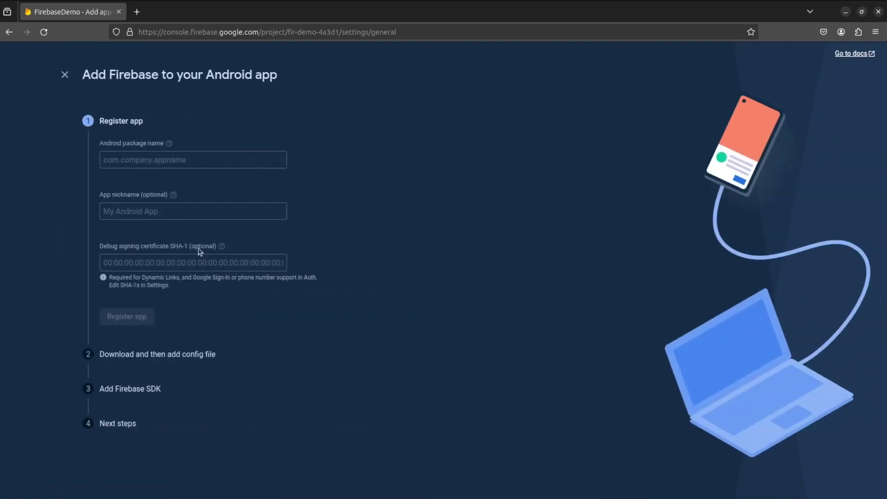
# - Copy the package name com.example.firebasedemo from MainActivity.java in Android Studio into the Firebase registration form, and set the app nickname to Demo App
pyautogui.click(4, 151)
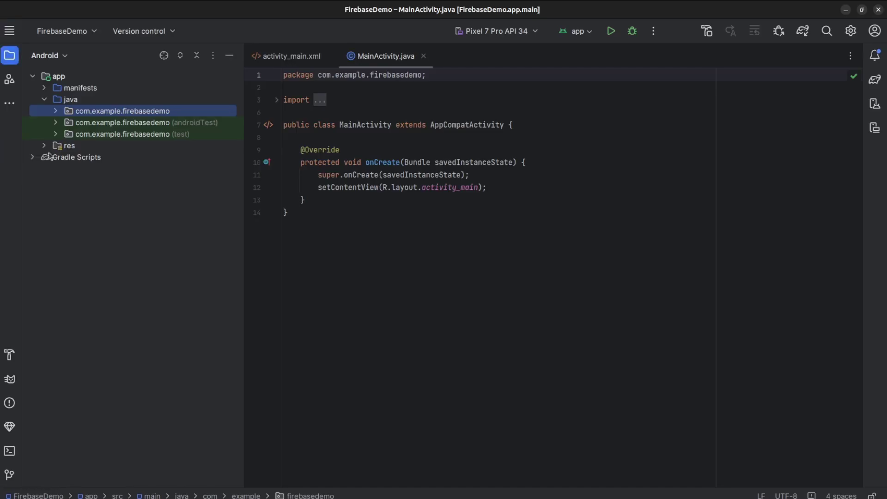
pyautogui.moveTo(318, 74); pyautogui.dragTo(424, 75)
pyautogui.hotkey('ctrl', 'c')
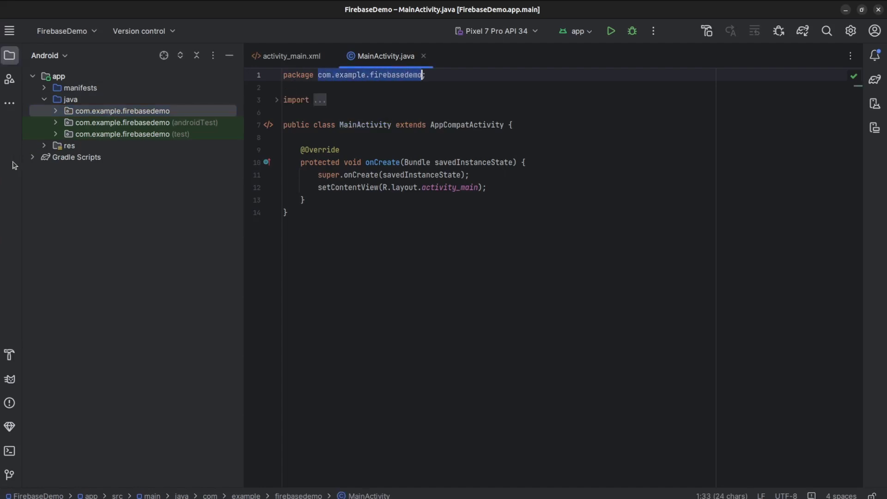
pyautogui.click(2, 117)
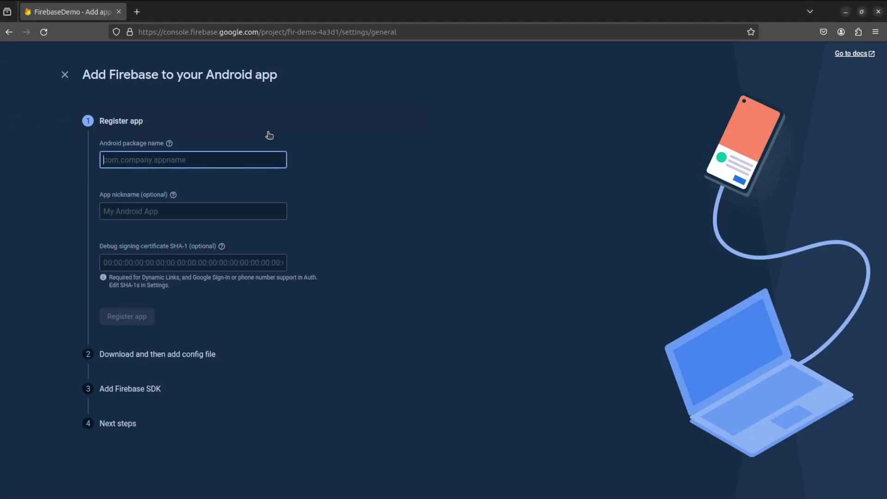
pyautogui.hotkey('ctrl', 'v')
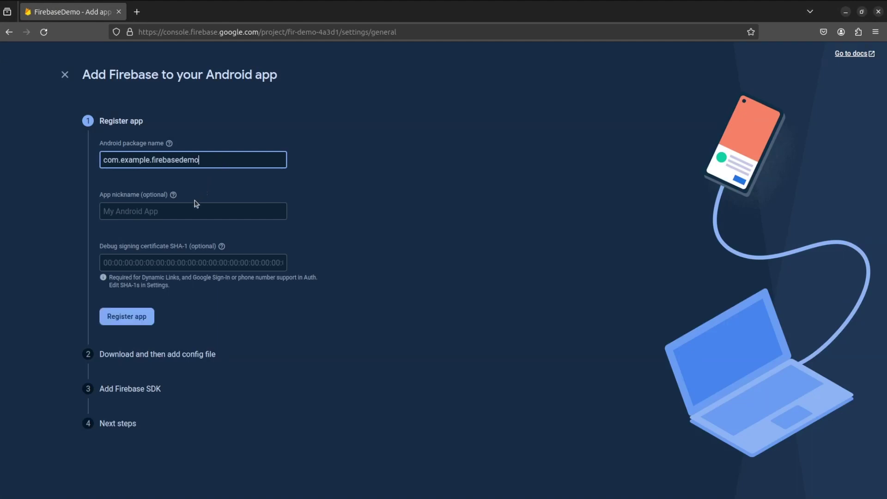
pyautogui.click(182, 211)
pyautogui.write('Demo App')
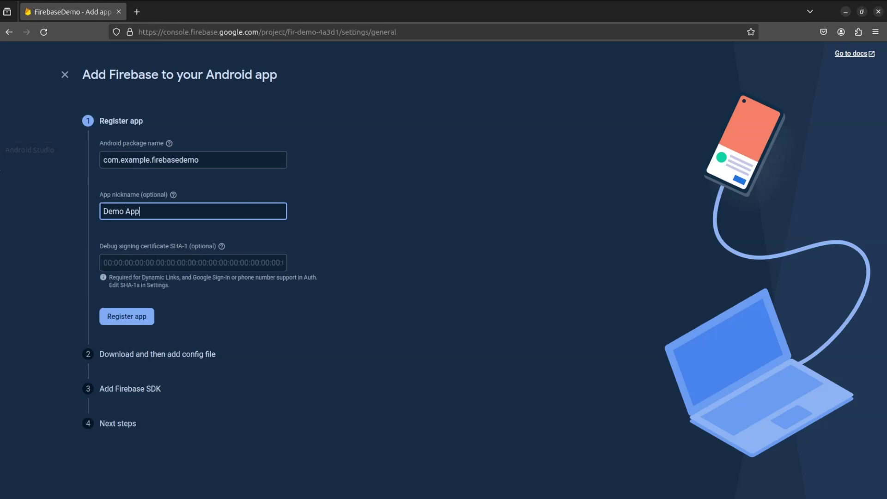
# - Switch to Android Studio, show the project's Gradle tool window, and look through the FirebaseDemo Tasks folder
pyautogui.click(1, 154)
pyautogui.click(874, 80)
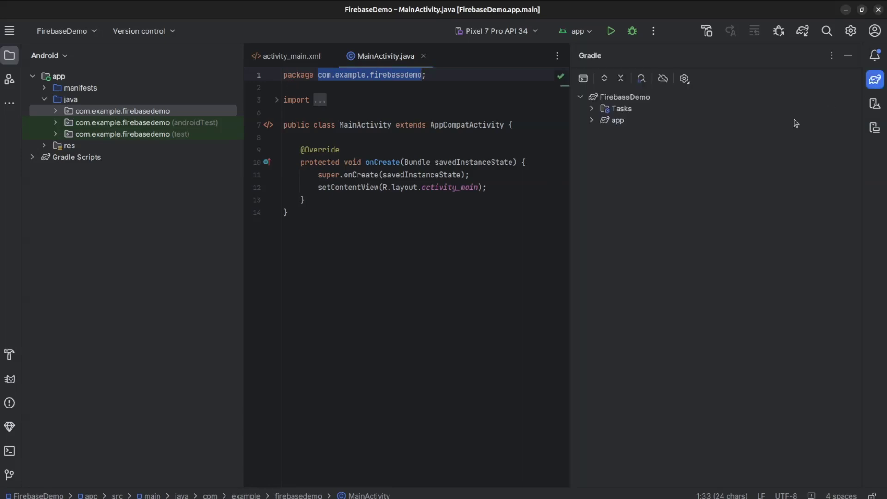
pyautogui.click(595, 110)
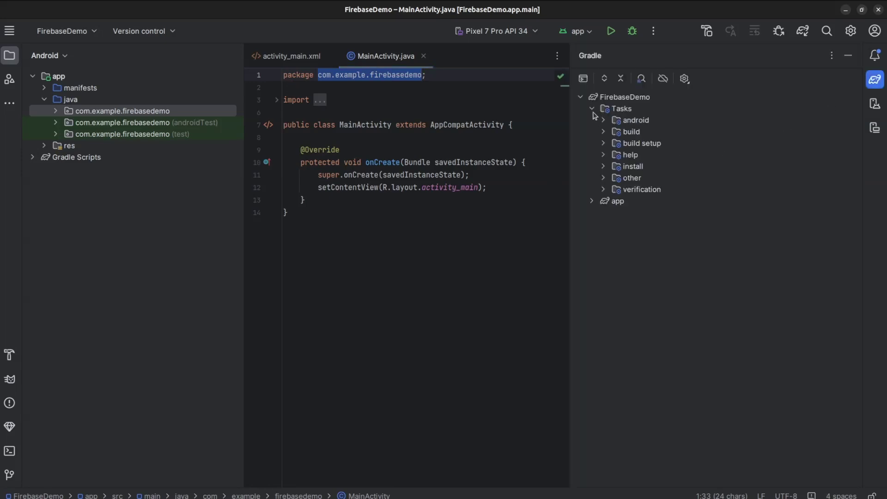
pyautogui.click(594, 112)
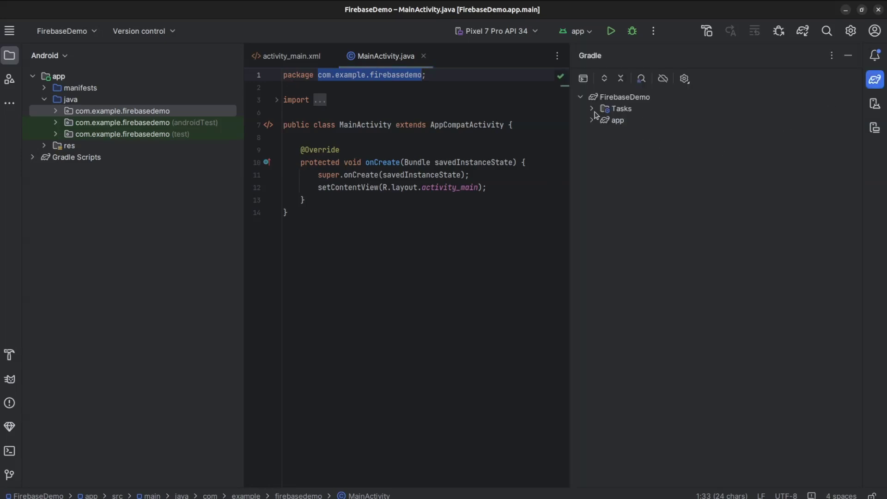
# - Check in the Experimental settings that configuring all Gradle tasks during Gradle Sync is enabled, and accept the settings
pyautogui.click(10, 31)
pyautogui.click(36, 56)
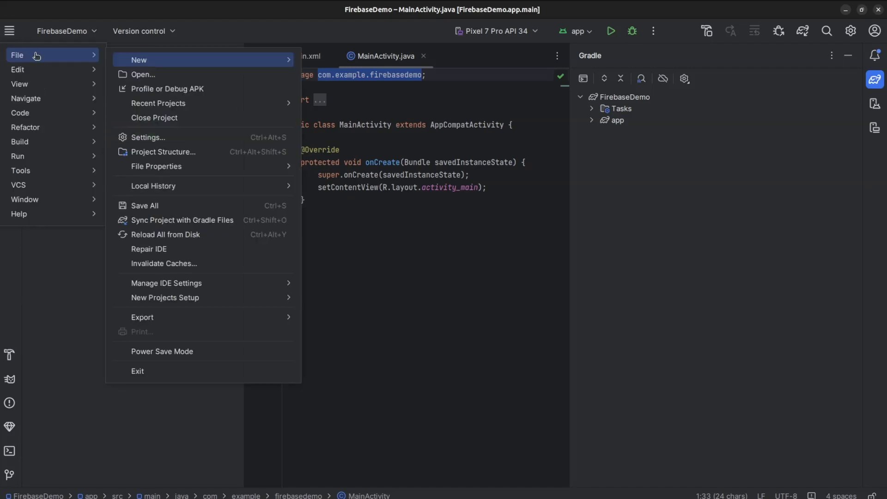
pyautogui.click(178, 136)
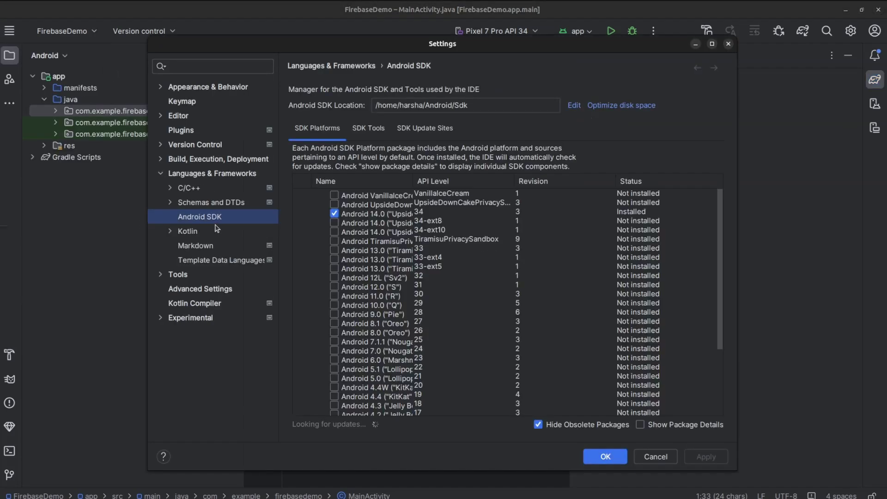
pyautogui.click(185, 323)
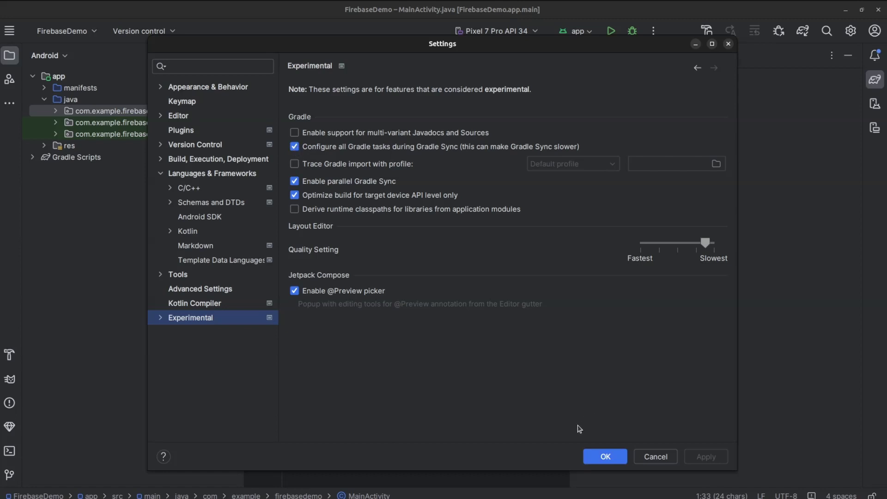
pyautogui.click(616, 458)
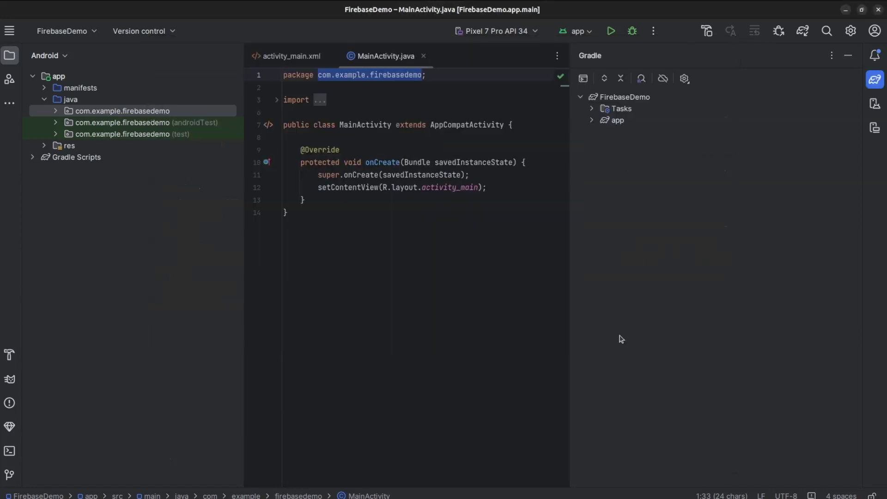
# - Reload the FirebaseDemo Gradle project and run the signingReport task from its android task group
pyautogui.rightClick(631, 97)
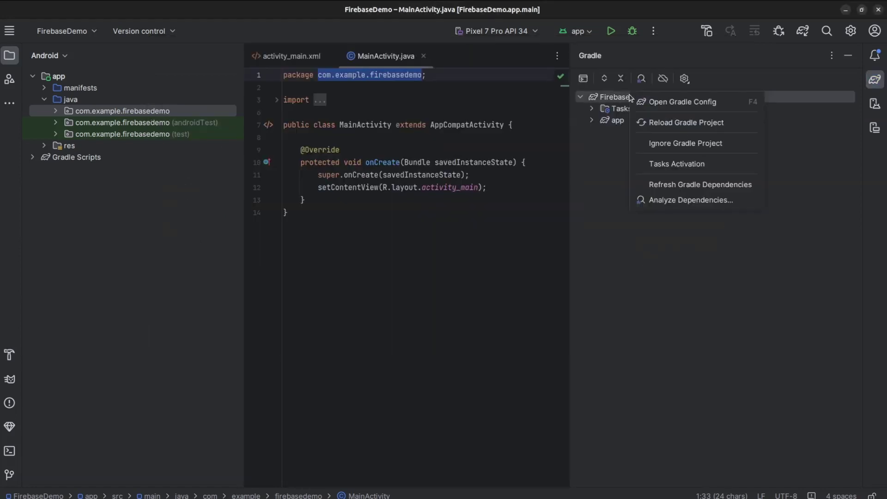
pyautogui.click(673, 123)
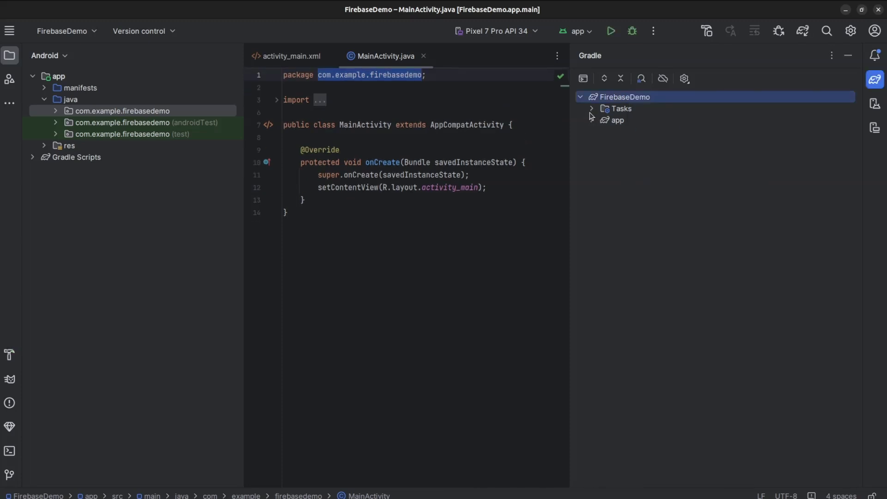
pyautogui.click(592, 109)
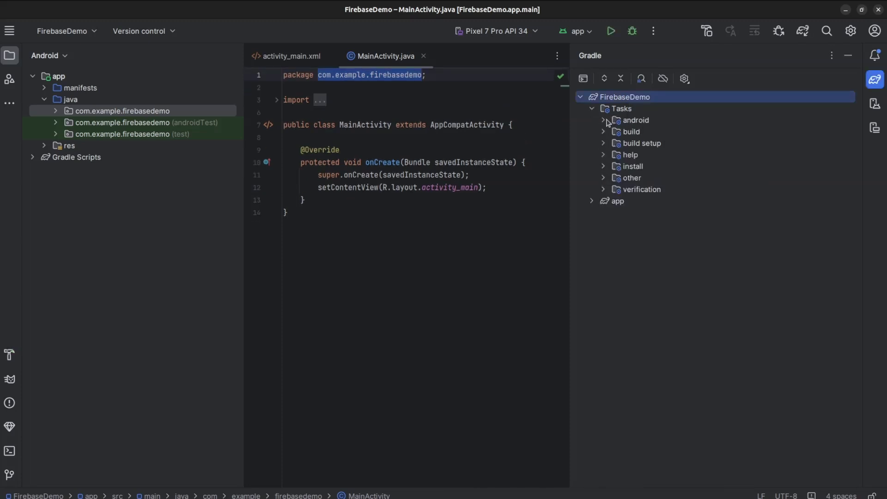
pyautogui.click(604, 121)
pyautogui.doubleClick(661, 145)
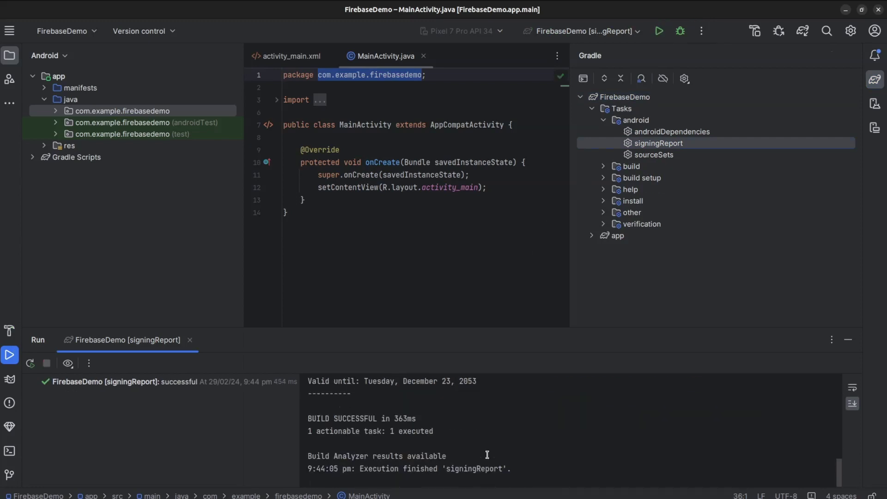
# - Copy the debug SHA1 fingerprint from the signing report into the Firebase form's debug signing certificate field
pyautogui.scroll(4, 487, 447)
pyautogui.moveTo(333, 432); pyautogui.dragTo(589, 432)
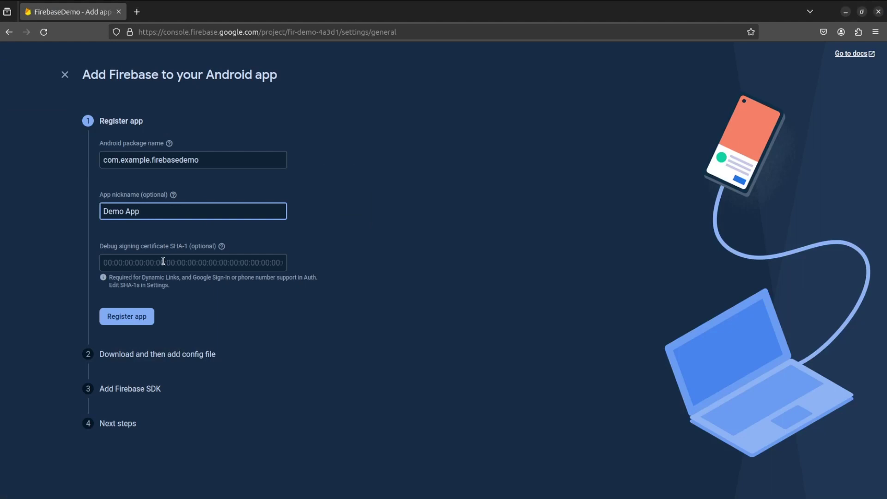
pyautogui.write('80:F3:9A:CF:1A:61:FD:8B:76:70:C1:8C:91:63:4C:3E:F2:D4:7B:80')
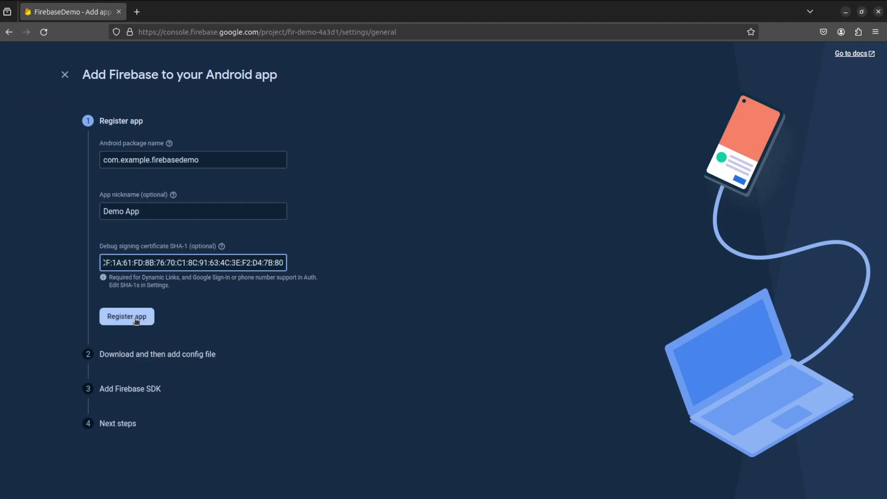
# - Register the Android app in Firebase and download its google-services.json config file
pyautogui.click(134, 318)
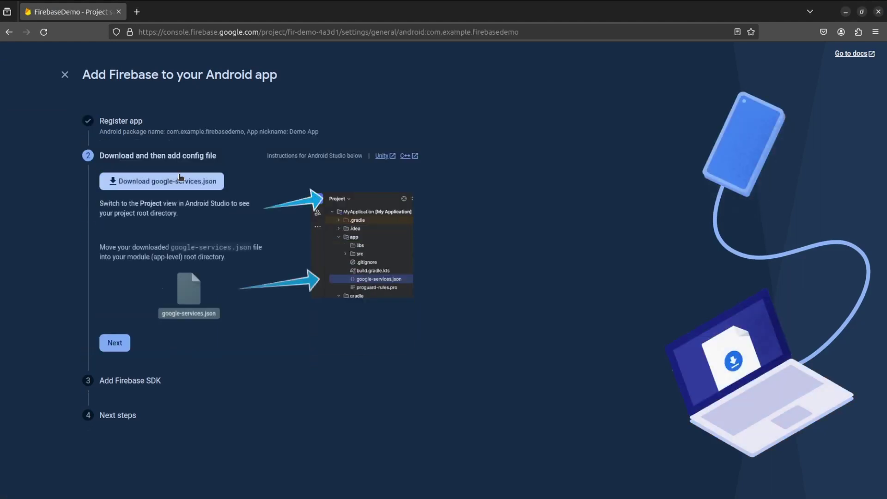
pyautogui.click(173, 182)
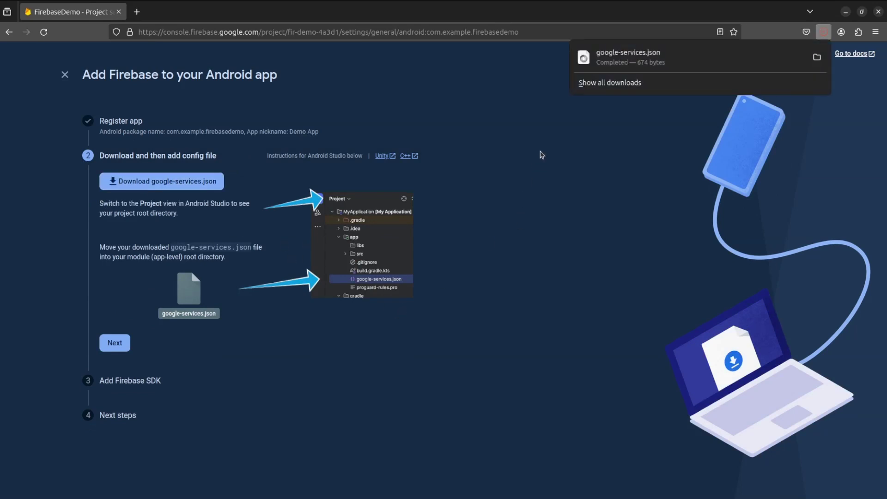
pyautogui.click(541, 154)
# - Move google-services.json from the Downloads folder into the FirebaseDemo app directory in Android Studio's Project view, and close the opened file
pyautogui.click(1, 18)
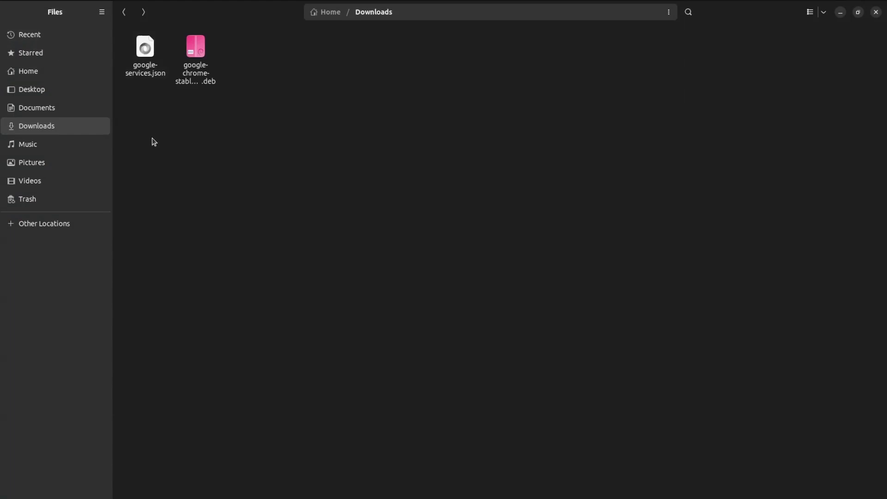
pyautogui.click(146, 60)
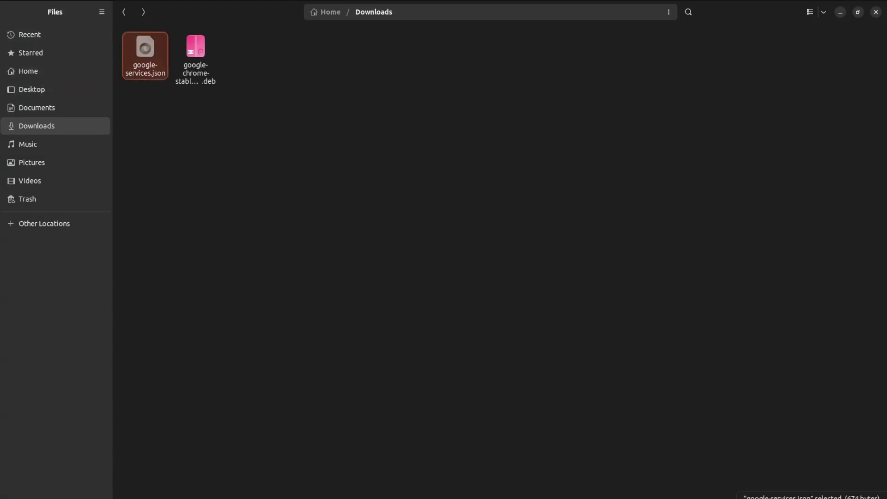
pyautogui.click(3, 148)
pyautogui.click(54, 56)
pyautogui.click(46, 81)
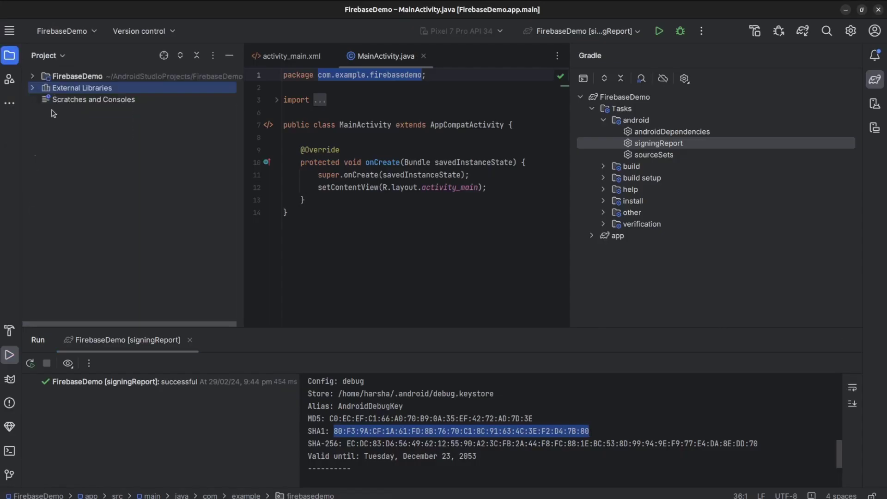
pyautogui.doubleClick(69, 112)
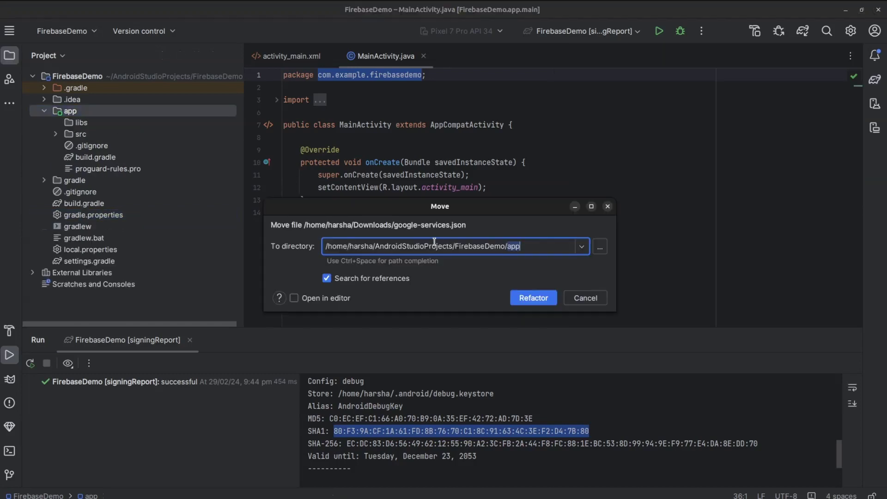
pyautogui.click(544, 302)
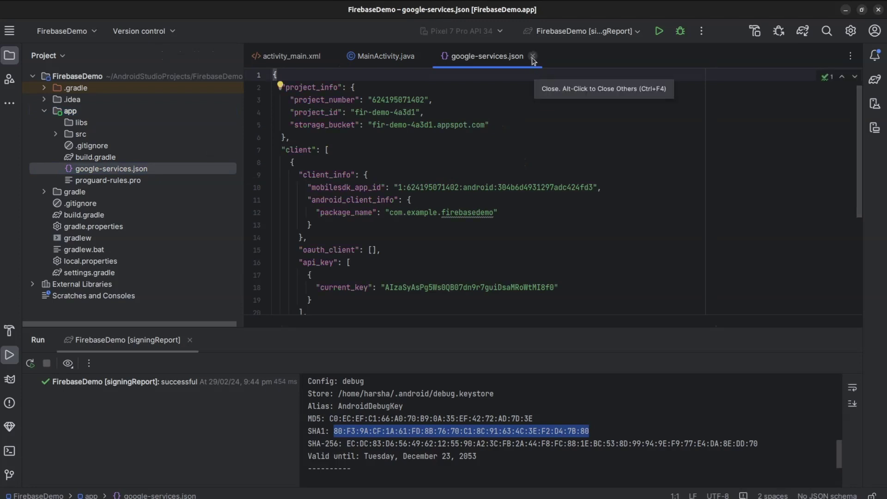
pyautogui.click(533, 56)
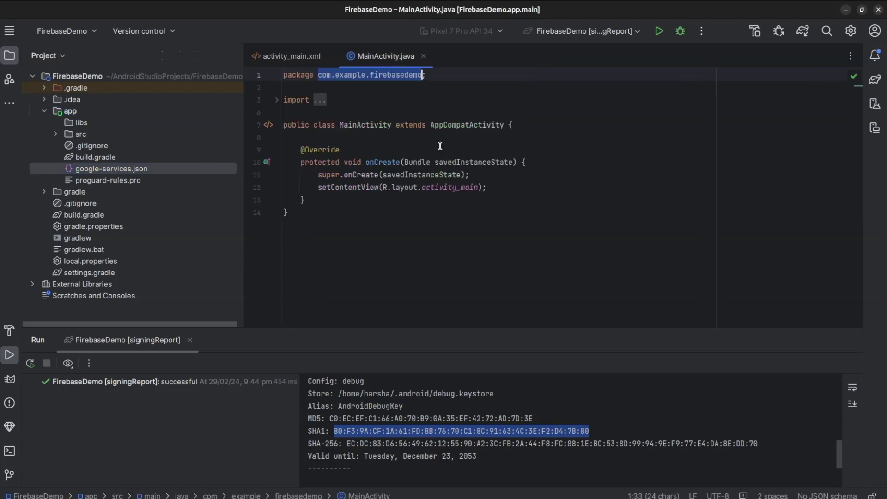
# - Switch the project tree back to the Android view
pyautogui.click(49, 112)
pyautogui.click(48, 56)
pyautogui.click(51, 209)
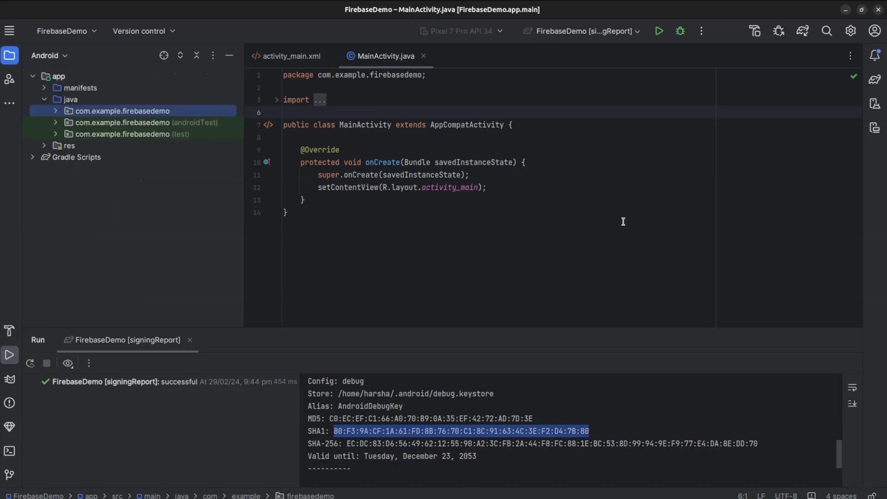
# - Switch to the Firebase console, proceed to the Add Firebase SDK stage, and choose the Groovy (build.gradle) instructions
pyautogui.click(622, 220)
pyautogui.hotkey('alt', 'Tab')
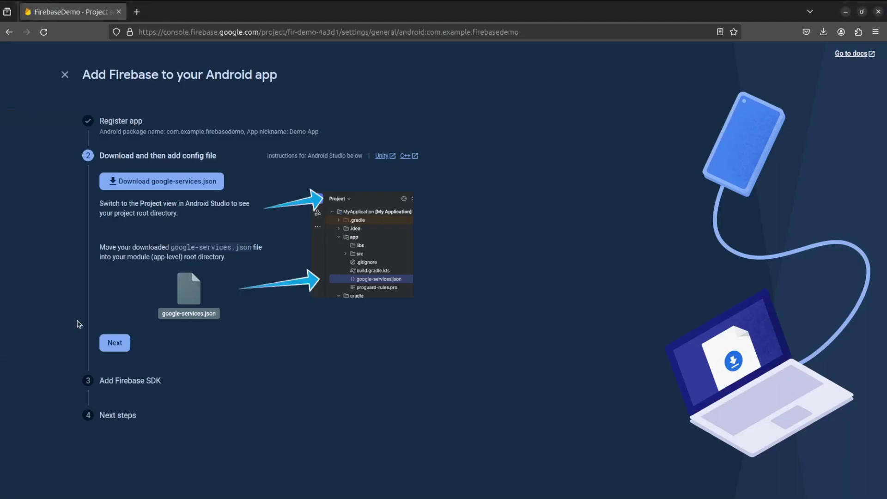
pyautogui.click(114, 342)
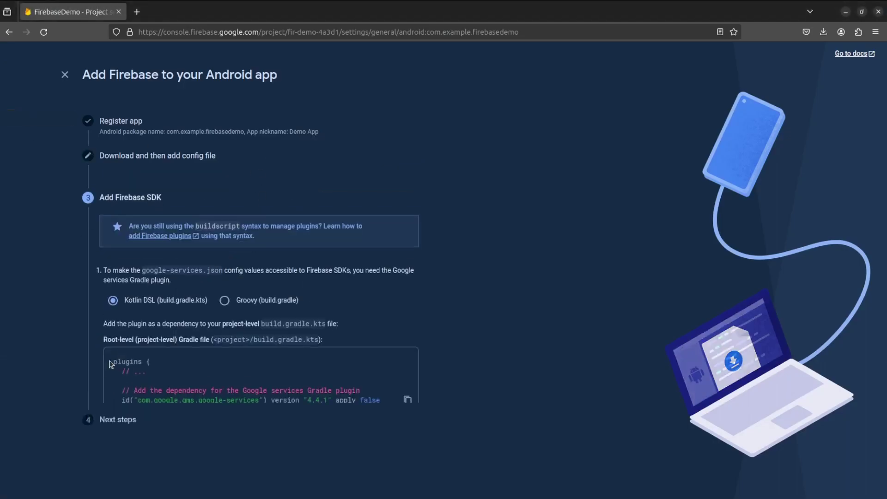
pyautogui.click(241, 297)
# - Copy the com.google.gms.google-services version 4.4.1 line into the plugins block of Android Studio's project-level build.gradle, align it, and sync the project
pyautogui.scroll(-5, 66, 282)
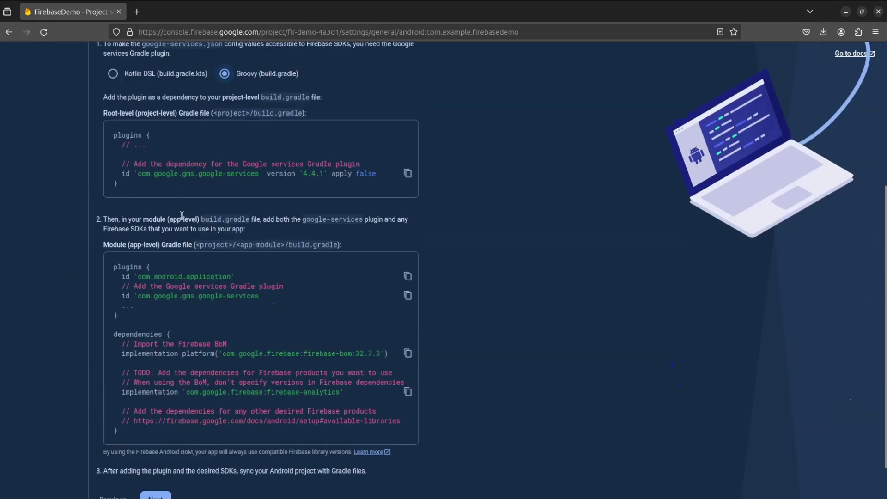
pyautogui.click(407, 174)
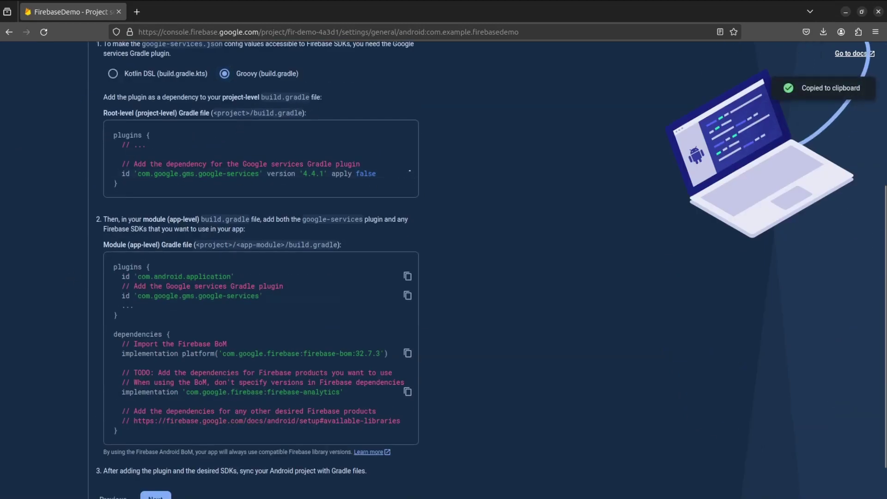
pyautogui.hotkey('alt', 'Tab')
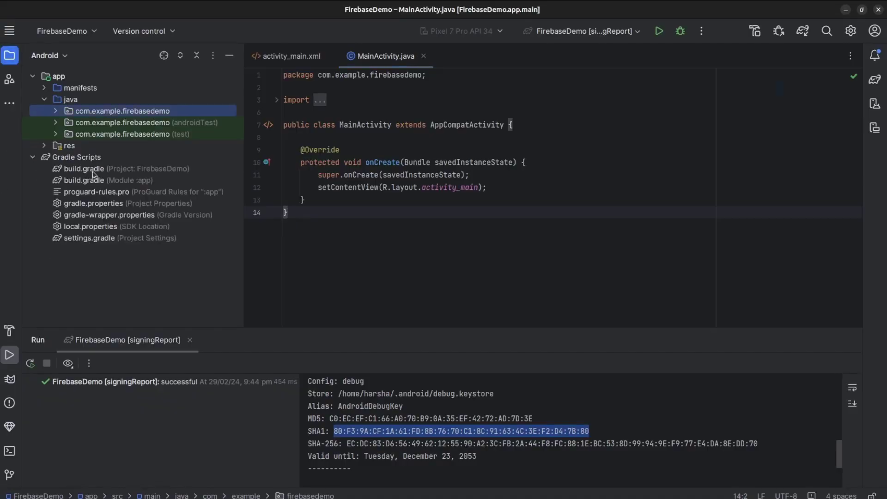
pyautogui.doubleClick(119, 172)
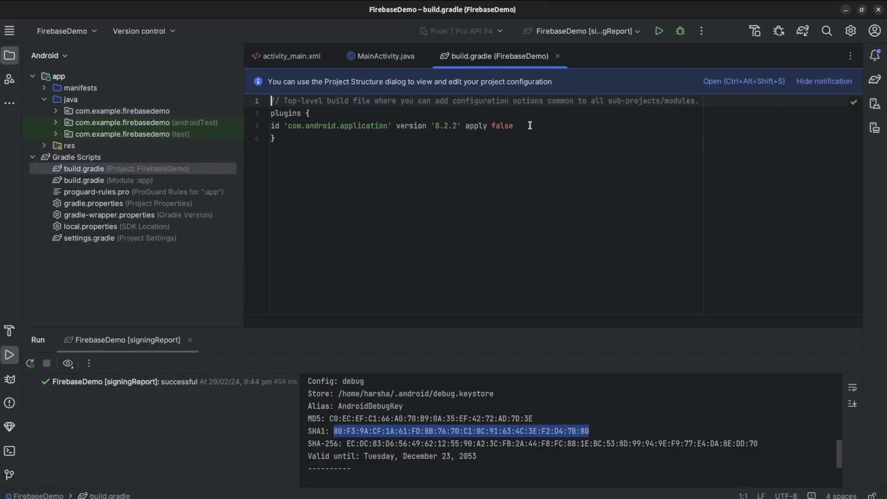
pyautogui.click(530, 125)
pyautogui.press('Return')
pyautogui.hotkey('ctrl', 'v')
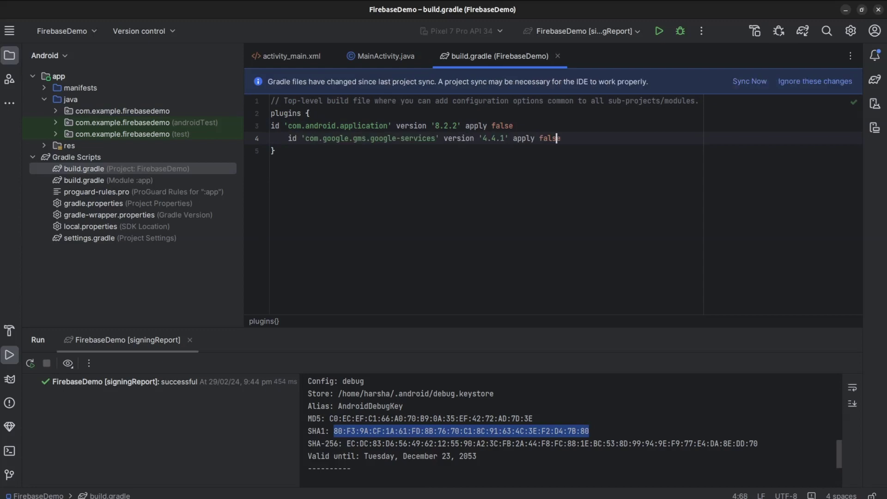
pyautogui.press('Home')
pyautogui.press('BackSpace')
pyautogui.click(750, 81)
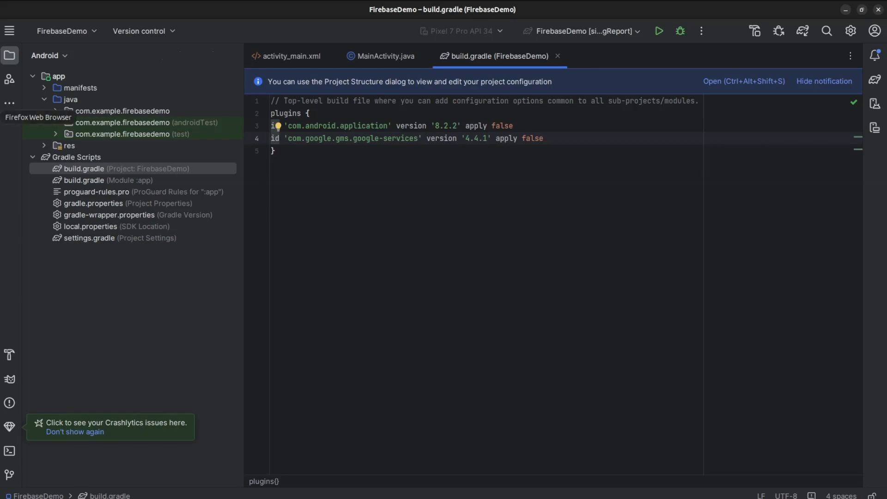
# - Copy the id 'com.google.gms.google-services' line from the Firebase console into the module-level build.gradle plugins block and sync the project
pyautogui.click(11, 117)
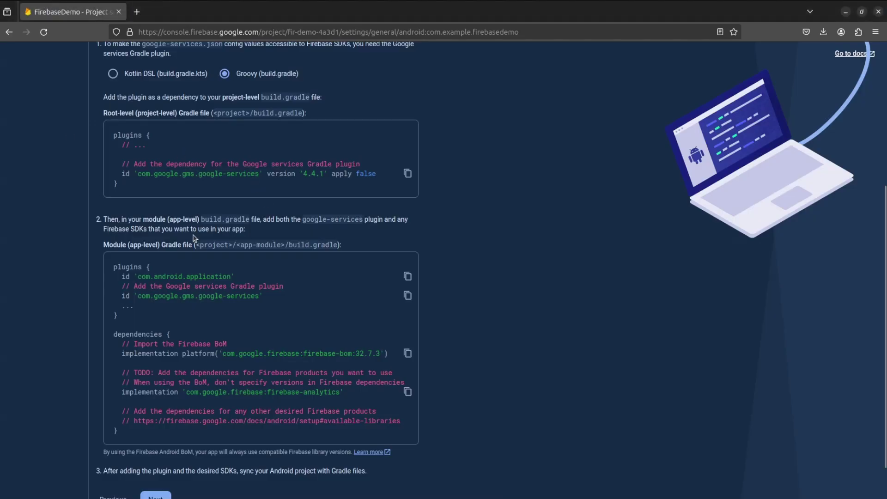
pyautogui.click(407, 297)
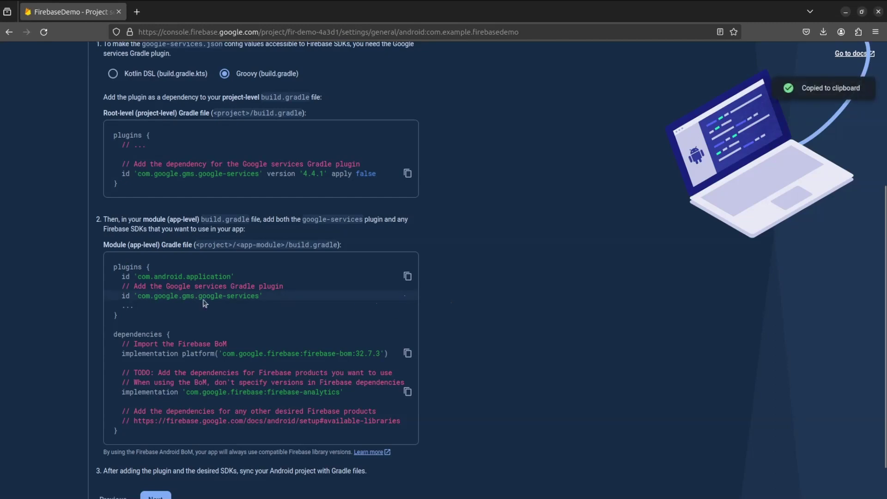
pyautogui.click(11, 149)
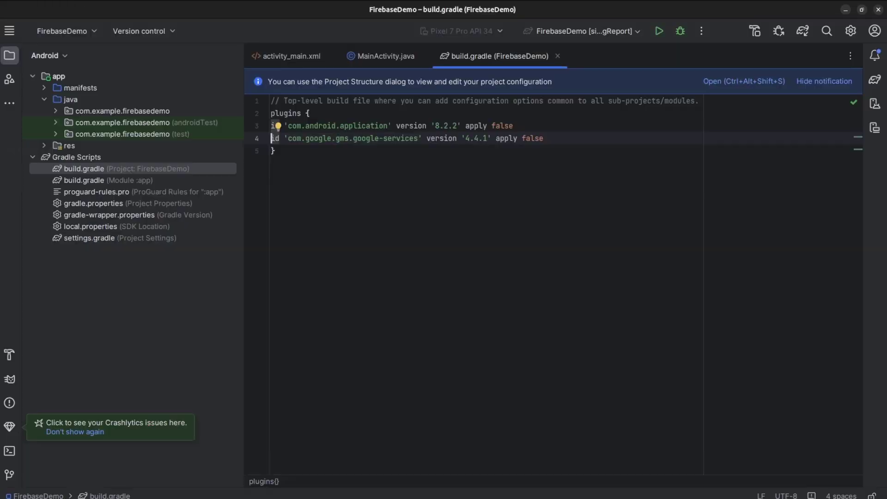
pyautogui.click(98, 181)
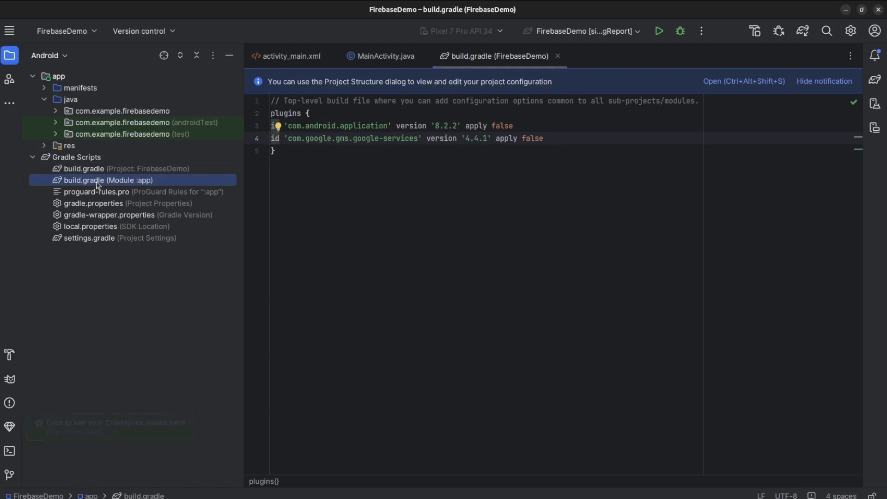
pyautogui.doubleClick(92, 181)
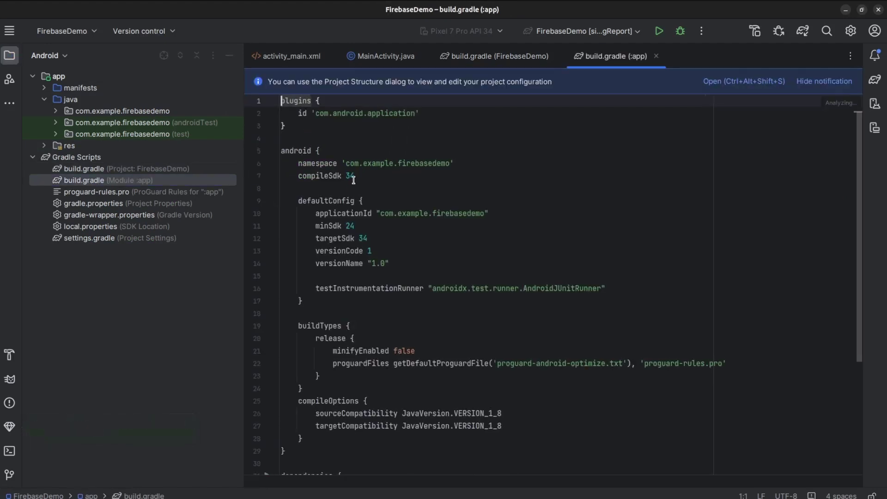
pyautogui.click(431, 118)
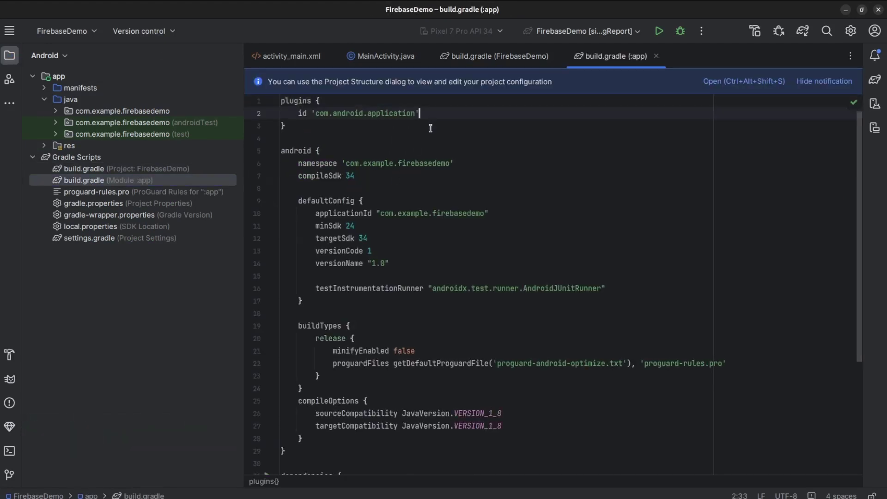
pyautogui.press('Return')
pyautogui.hotkey('ctrl', 'v')
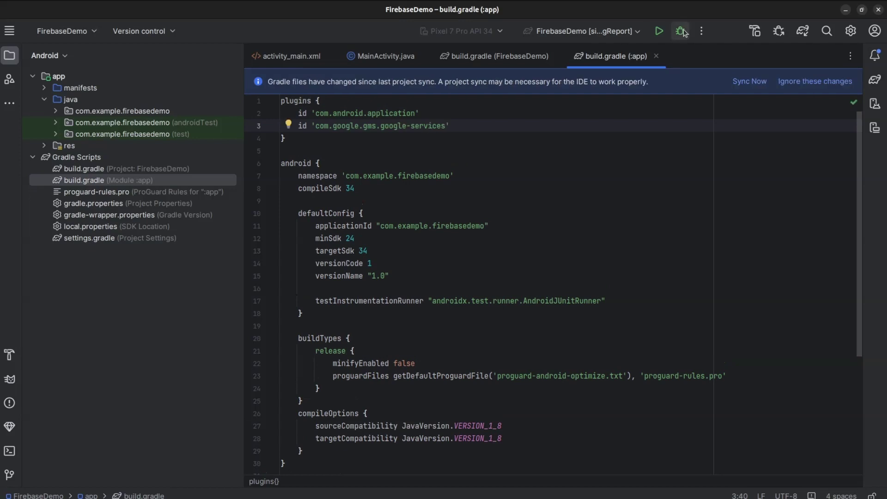
pyautogui.click(749, 82)
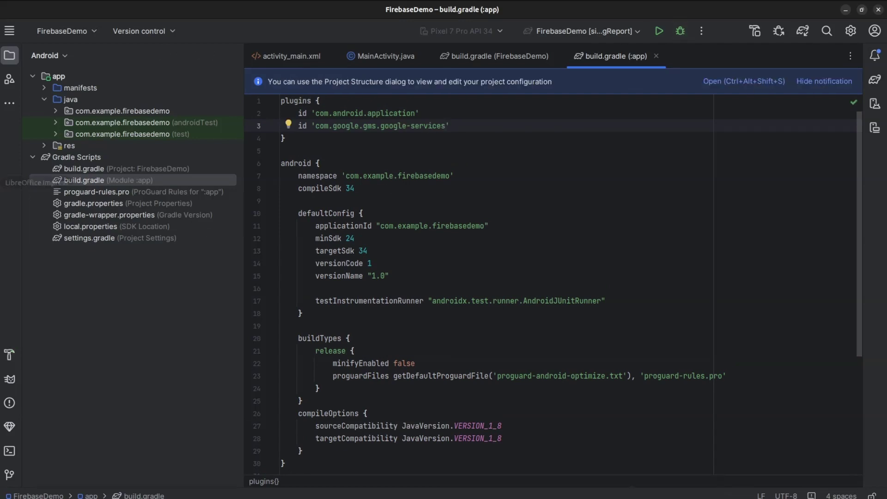
# - Copy the firebase-bom:32.7.3 platform line from the Firebase console to the end of the module-level build.gradle dependencies and sync the project
pyautogui.click(2, 117)
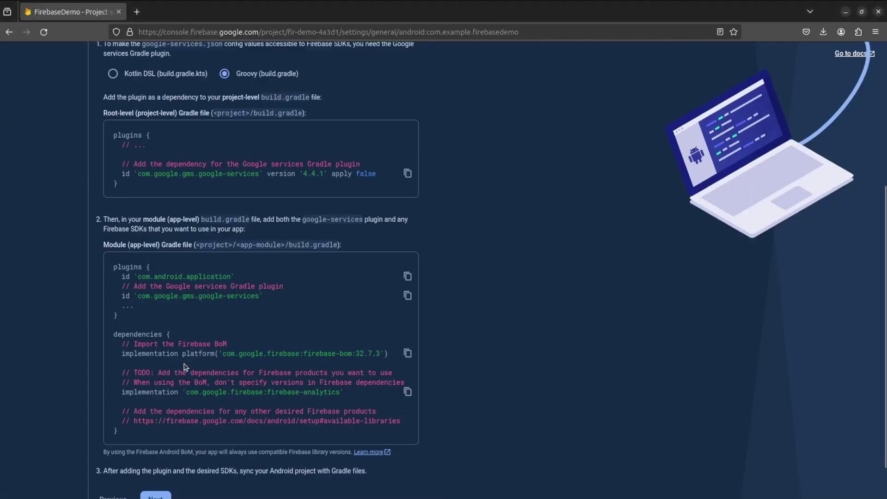
pyautogui.scroll(-2, 184, 367)
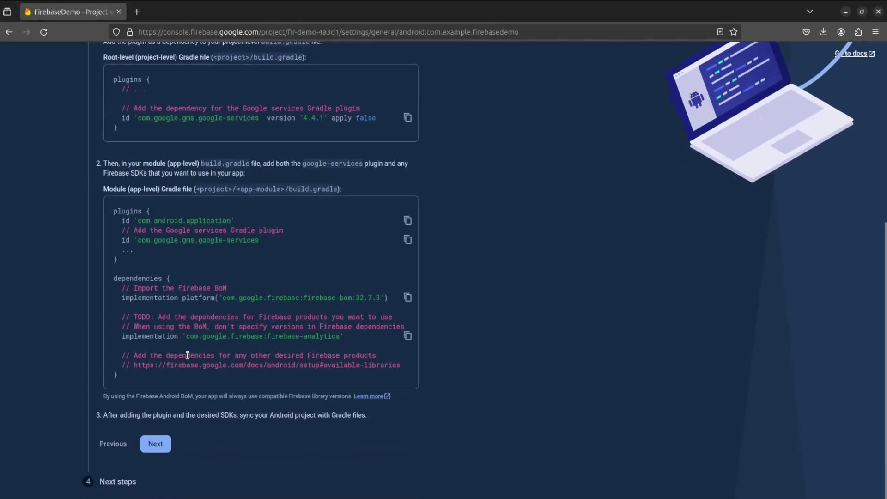
pyautogui.click(408, 297)
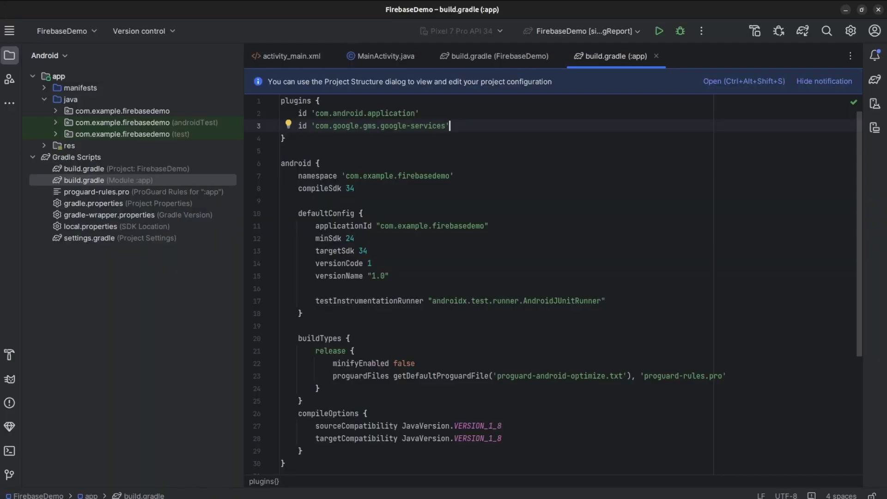
pyautogui.click(2, 150)
pyautogui.scroll(-5, 549, 362)
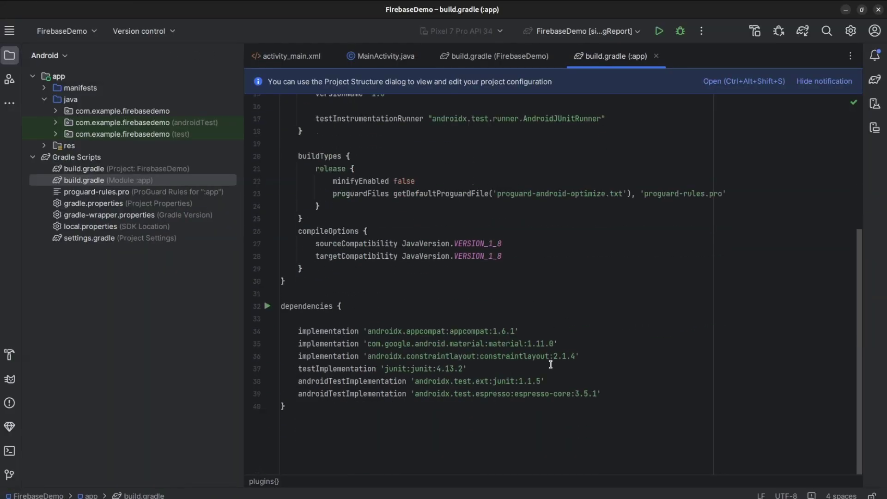
pyautogui.click(612, 395)
pyautogui.press('Return')
pyautogui.press('Return')
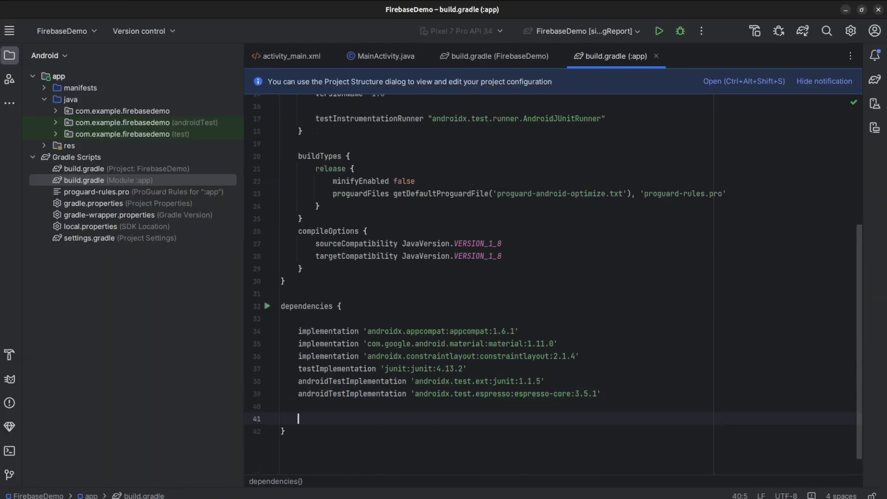
pyautogui.hotkey('ctrl', 'v')
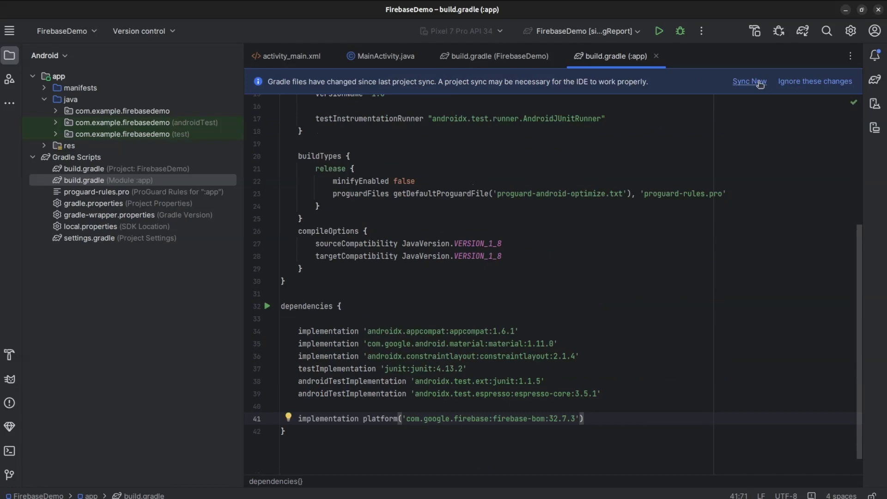
pyautogui.click(746, 82)
# - Start an implementation 'com.google.firebase' line below the Firebase BoM dependency and browse the suggested Firebase libraries
pyautogui.press('Return')
pyautogui.write('im')
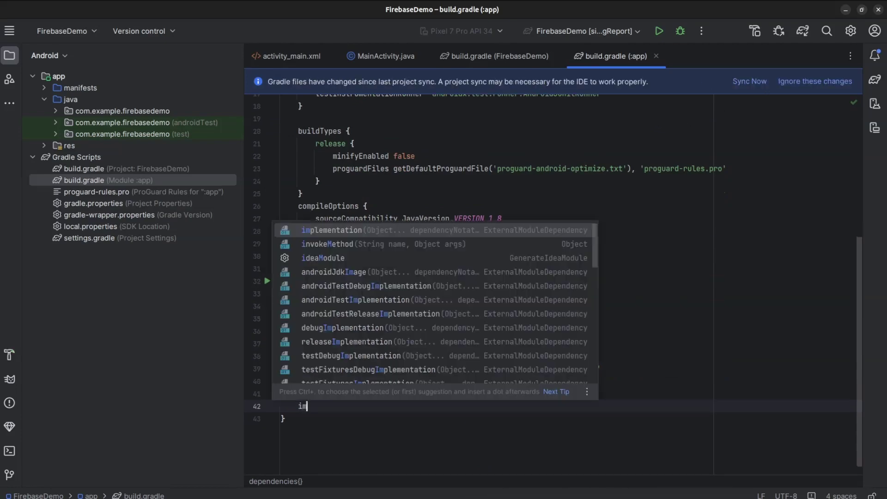
pyautogui.write('plementation')
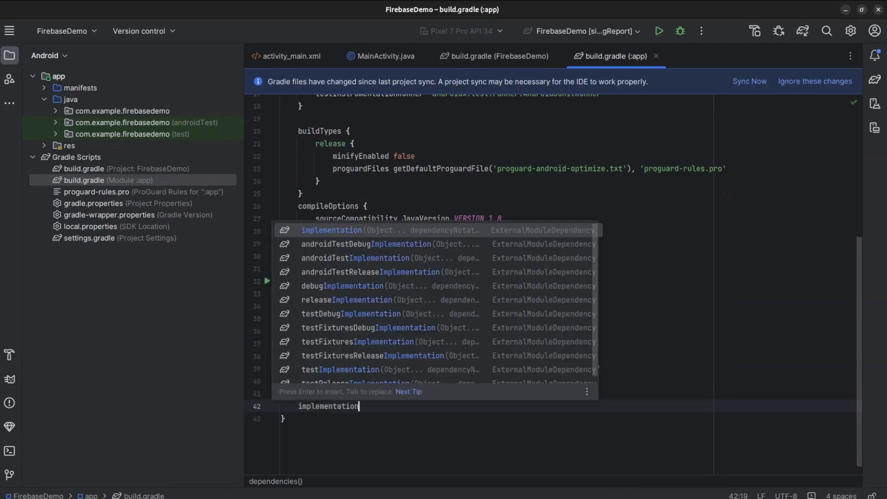
pyautogui.write(" 'c")
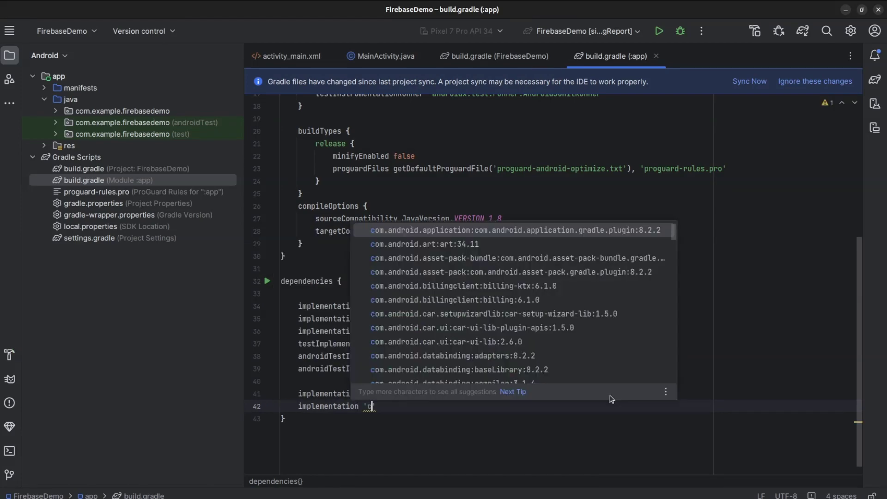
pyautogui.write('om.google')
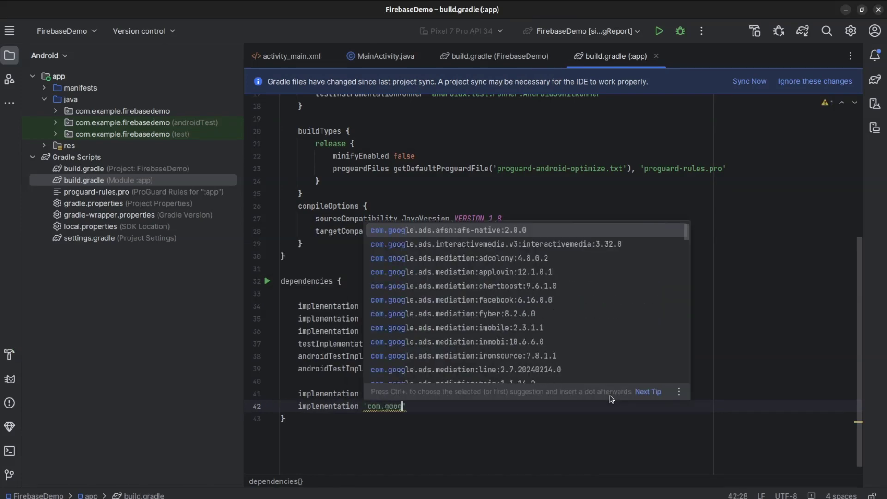
pyautogui.write('.firebase')
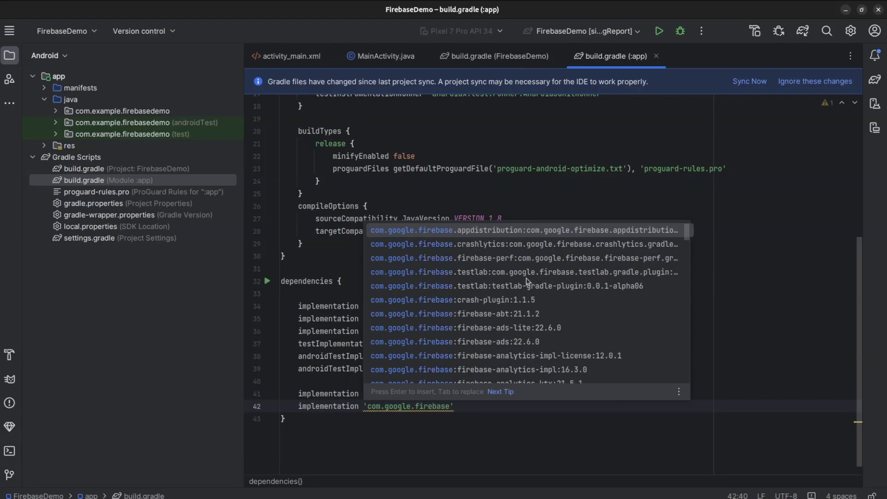
pyautogui.scroll(-6, 489, 283)
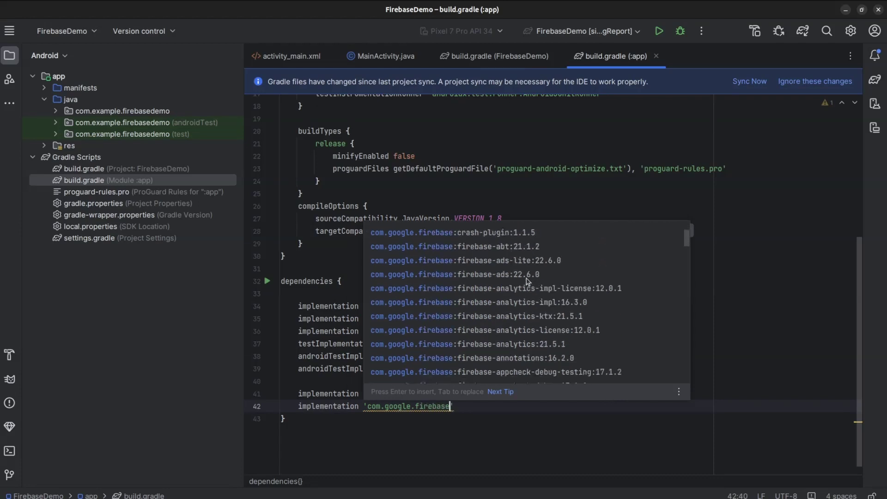
pyautogui.scroll(-10, 495, 329)
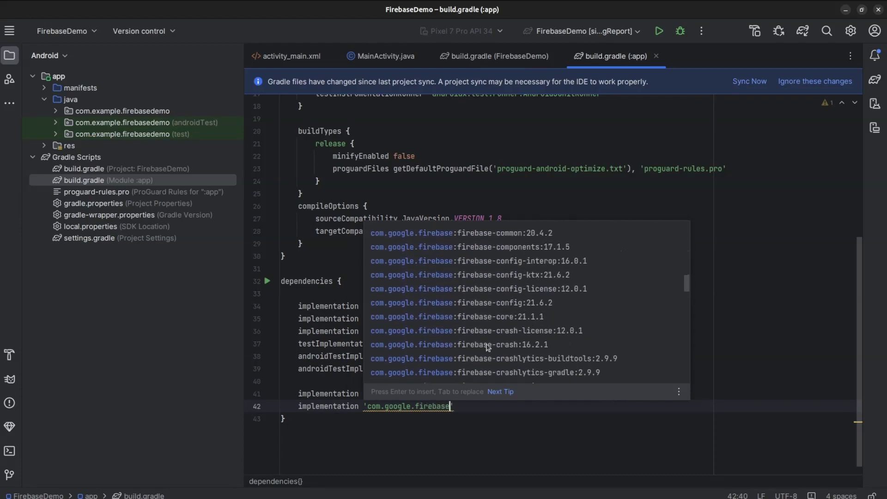
pyautogui.scroll(-12, 496, 329)
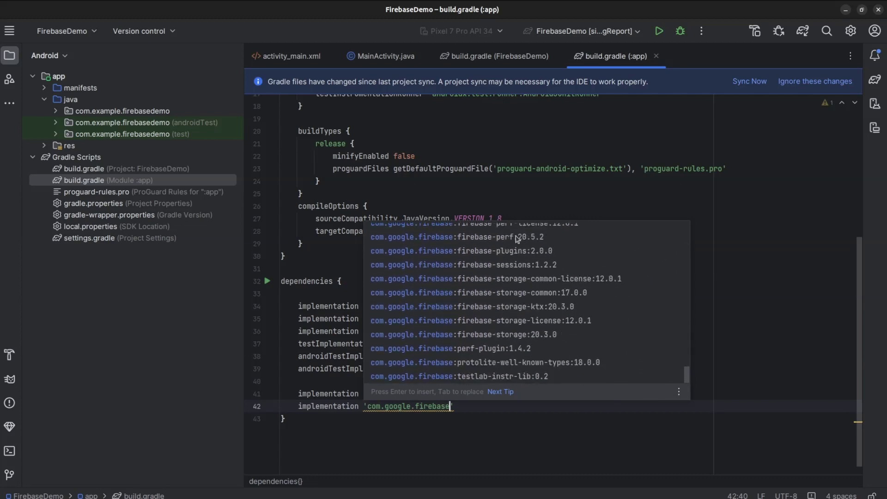
# - Delete the incomplete implementation 'com.google.firebase' line from the module-level dependencies
pyautogui.click(467, 406)
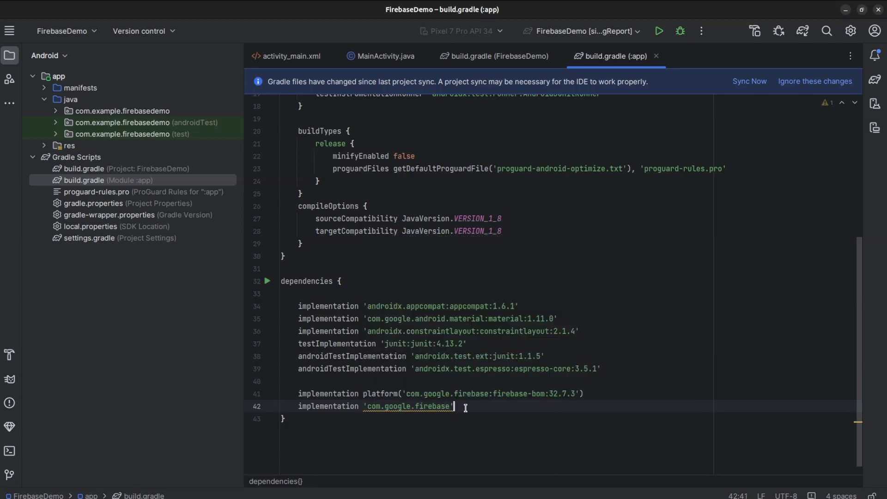
pyautogui.moveTo(467, 406); pyautogui.dragTo(298, 405)
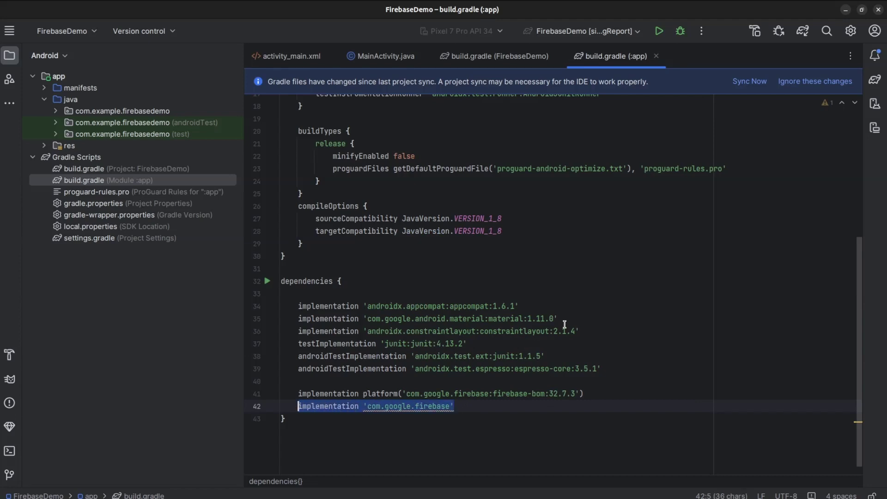
pyautogui.press('BackSpace')
pyautogui.press('BackSpace')
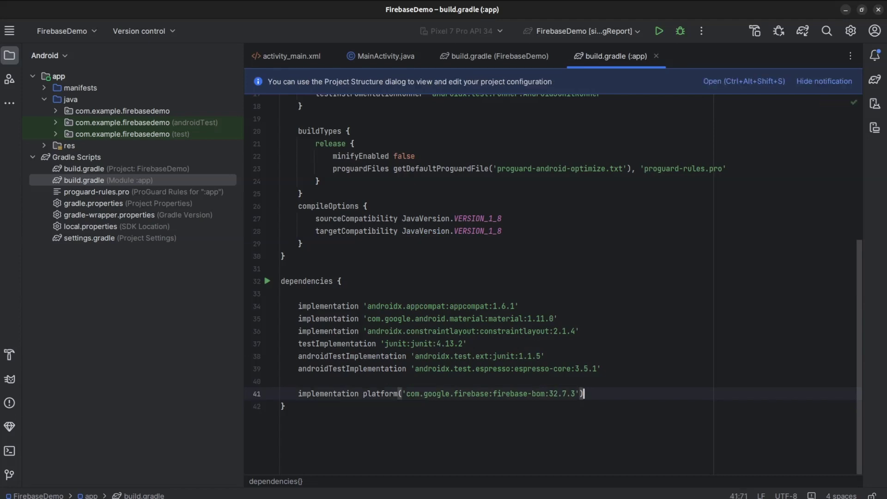